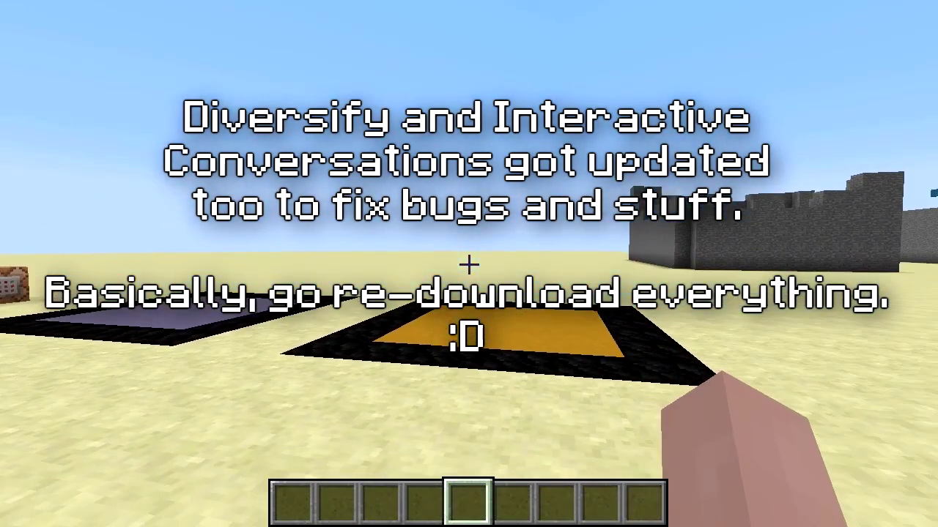
Look over the orange and purple clay platforms and approach the two command blocks beside them
key("w")
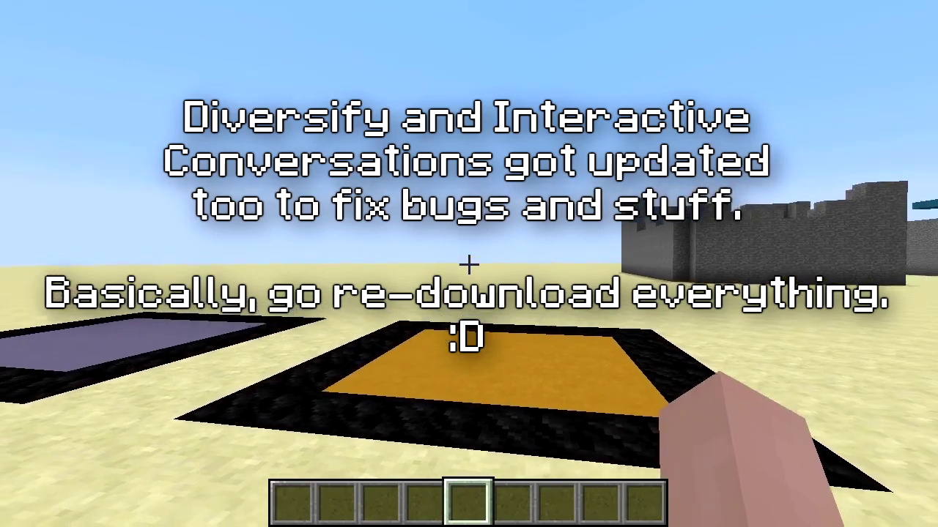
key("a")
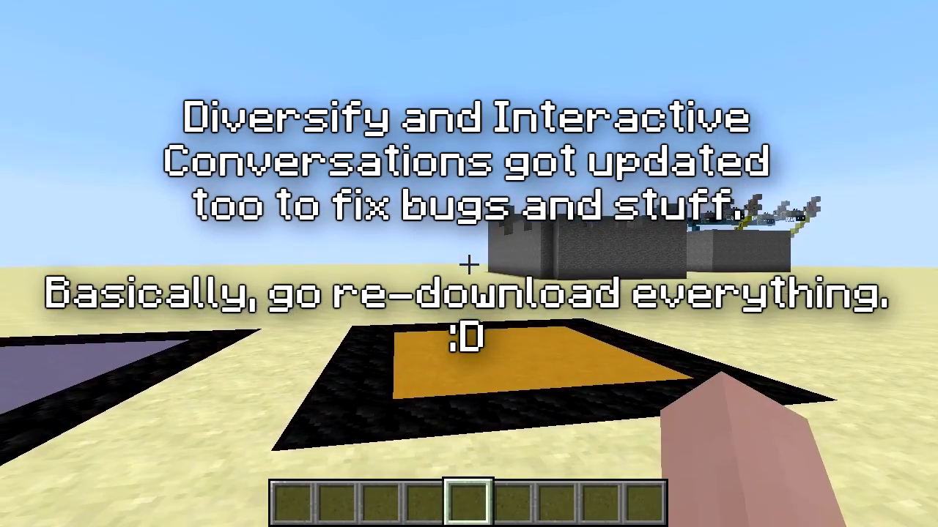
key("w")
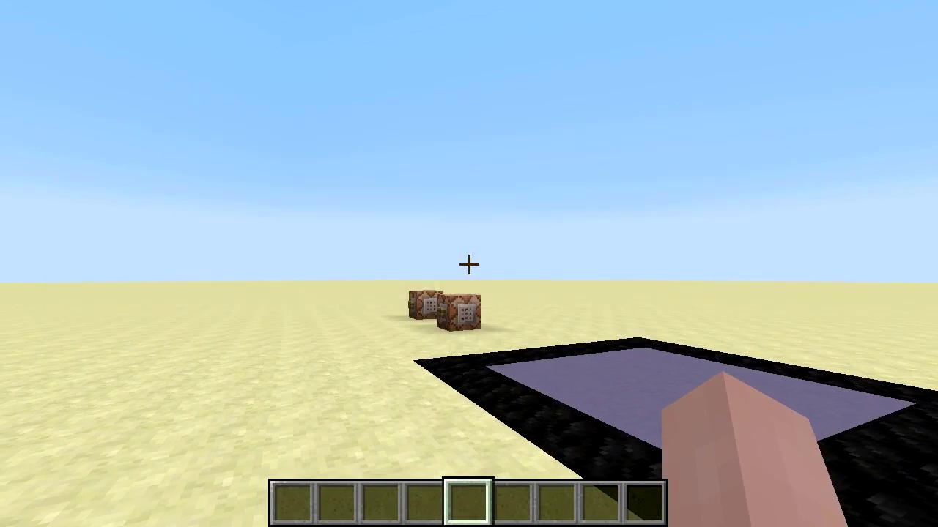
key("s")
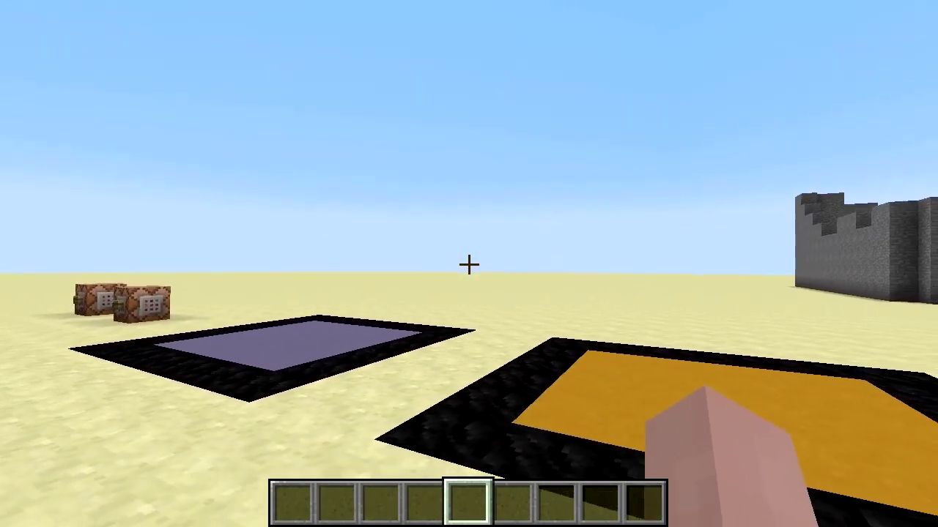
key("w")
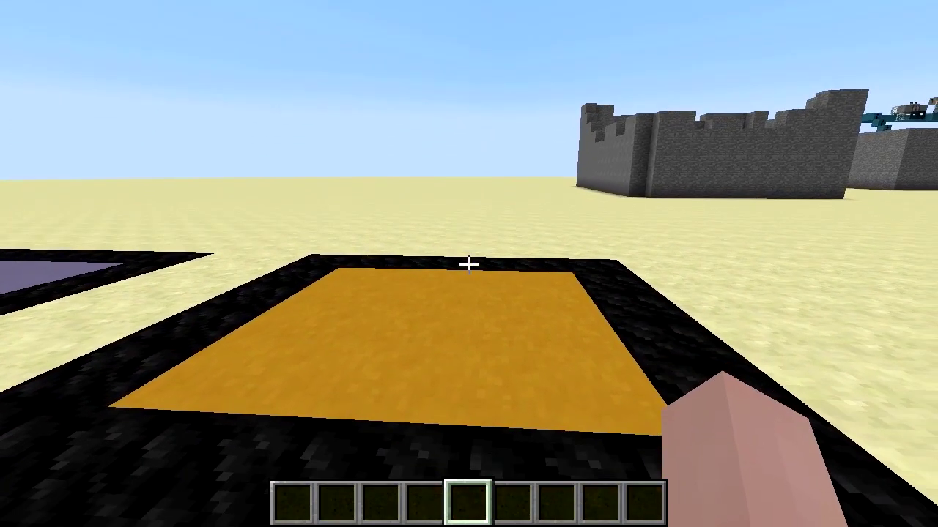
key("s")
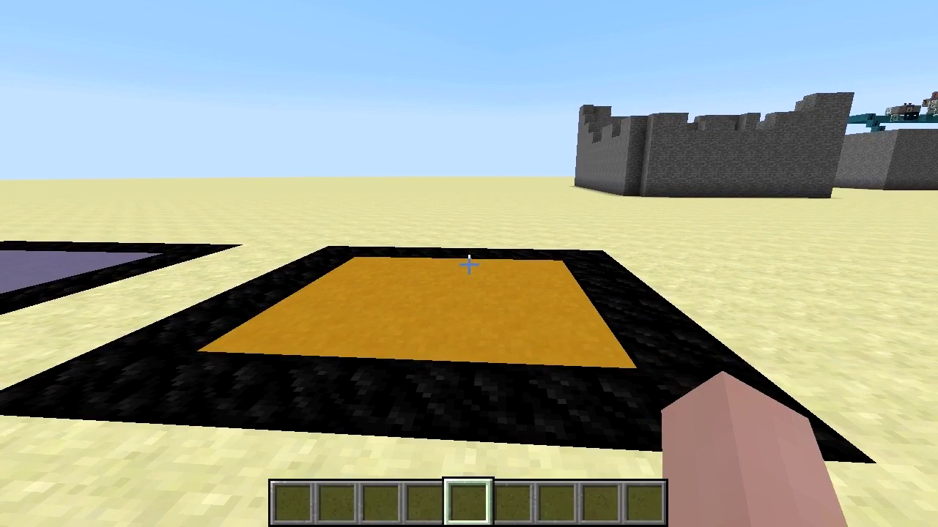
key("a")
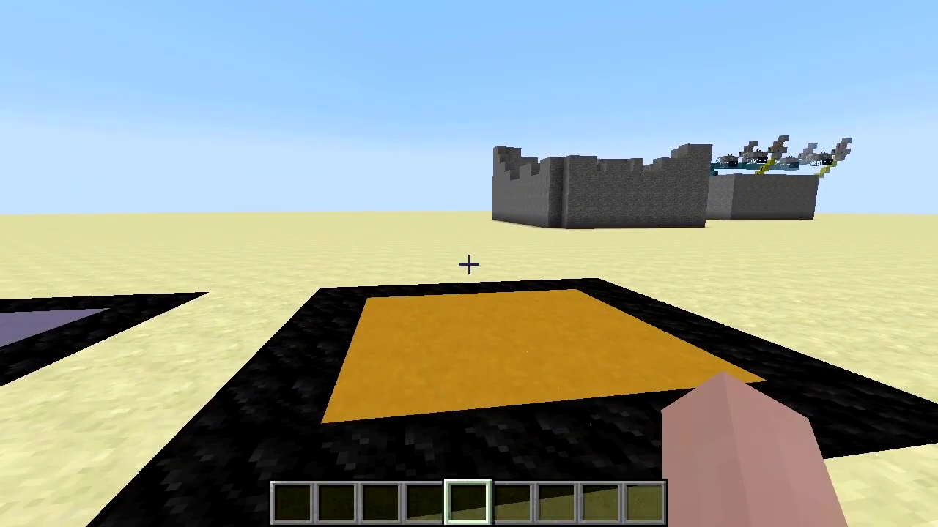
key("a")
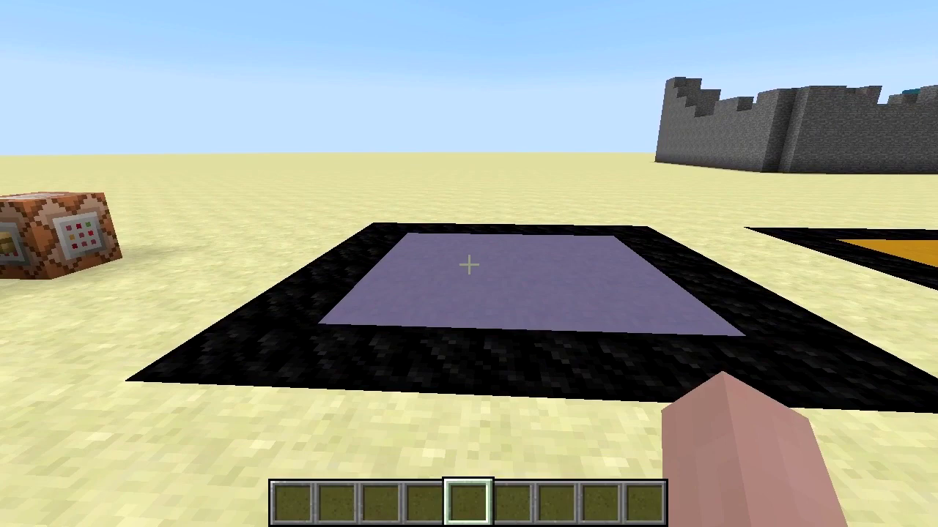
key("w")
key("a")
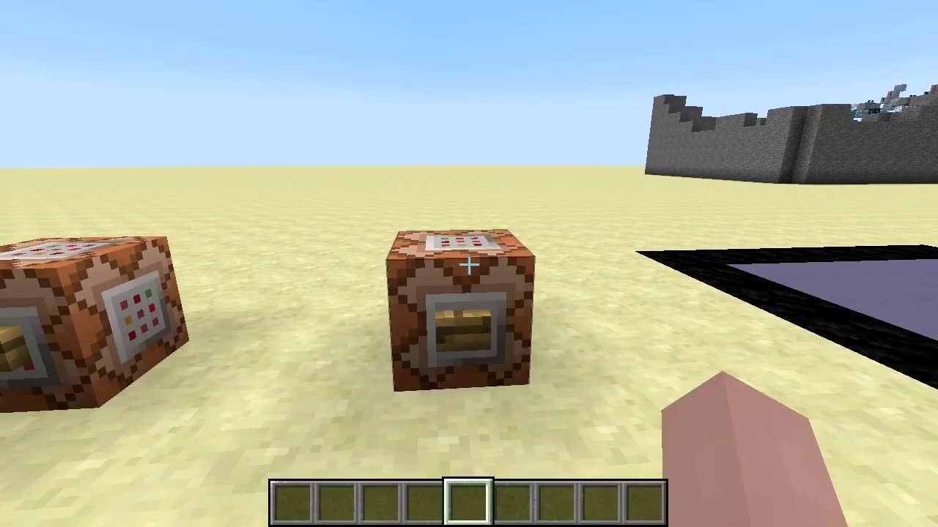
Inspect the console commands stored in the two command blocks beside the purple platform
right_click(469, 263)
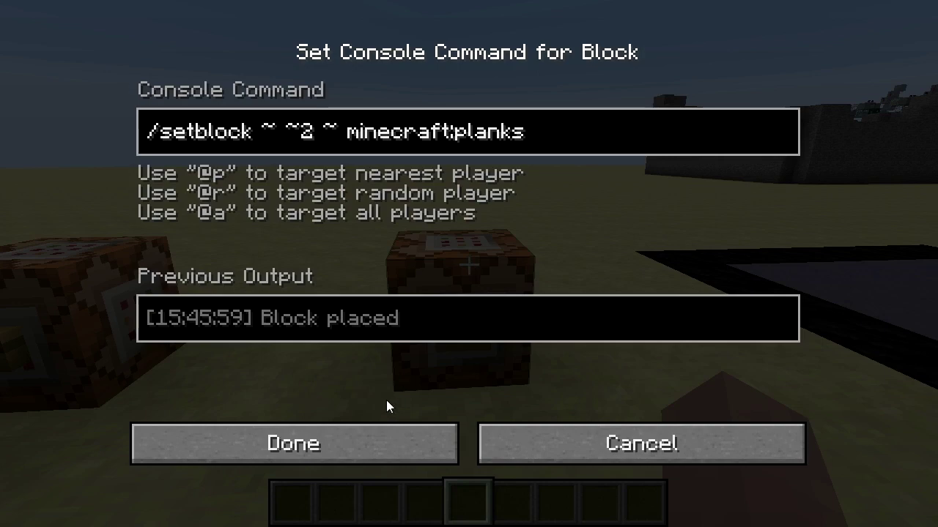
left_click(348, 449)
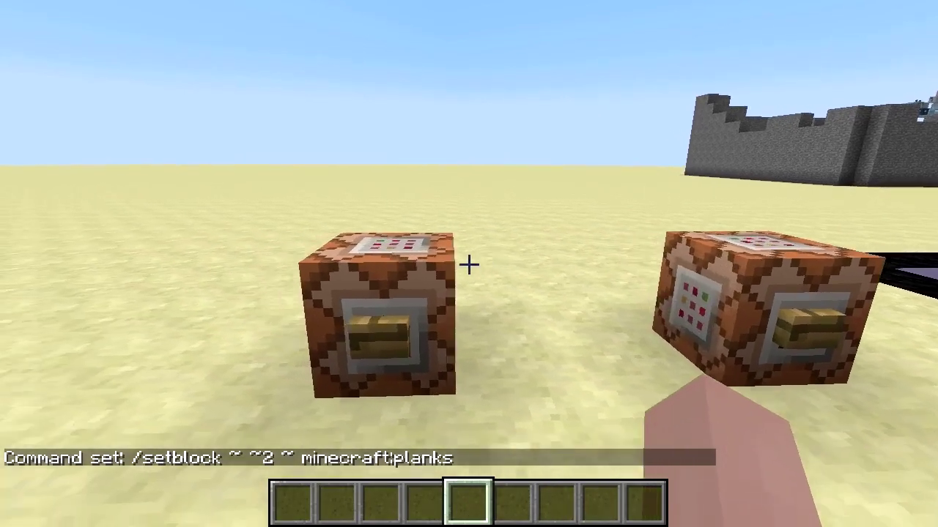
right_click(469, 264)
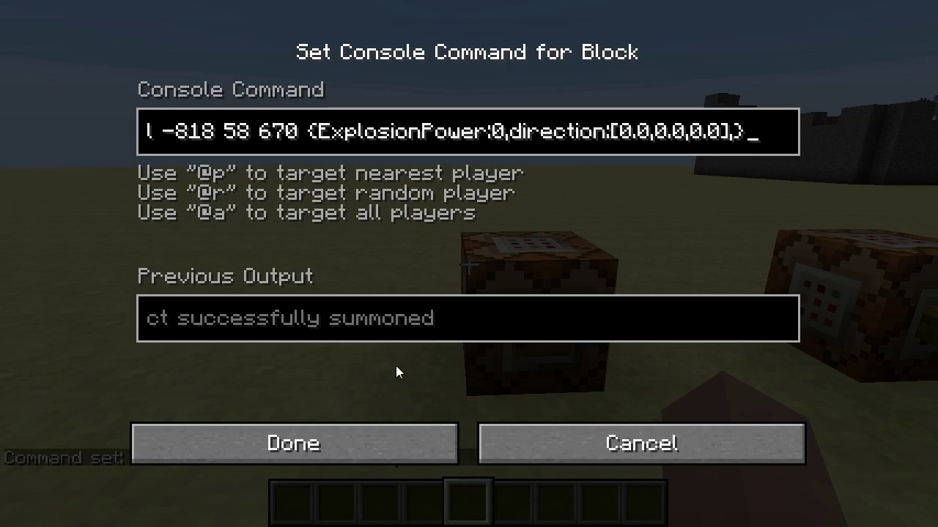
left_click(374, 459)
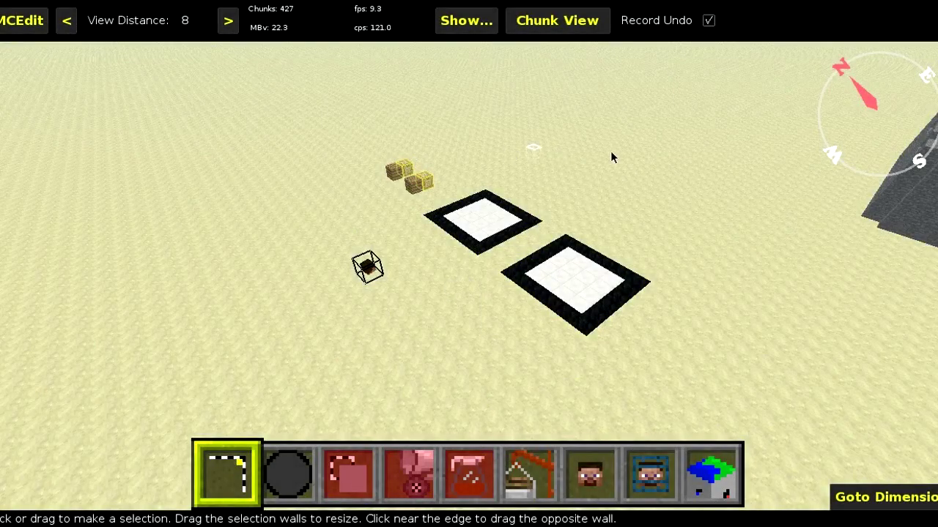
In MCEdit, select the 4 x 4 interior of the platform farther from the command blocks and extend the selection upward to 4 blocks high
right_click(740, 331)
key("a")
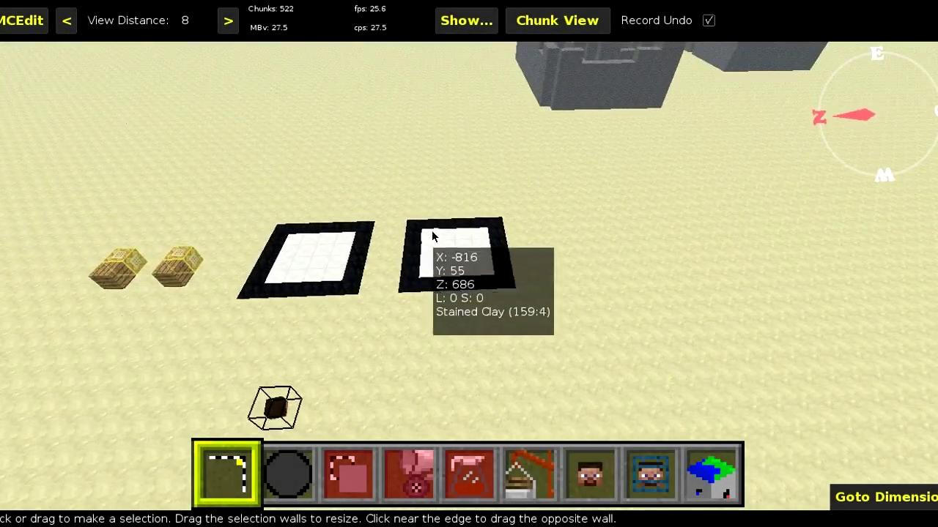
left_click(439, 236)
left_click(483, 279)
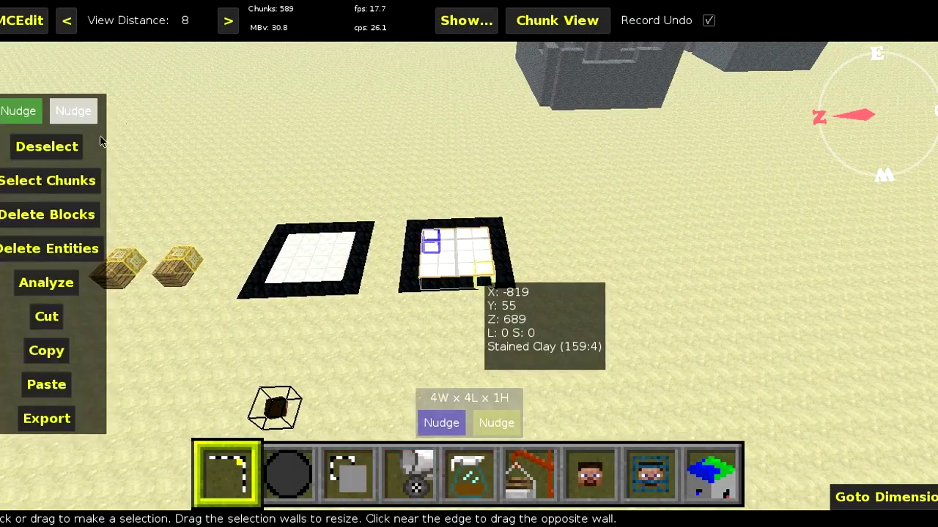
left_click(487, 423)
key("q")
key("q")
key("q")
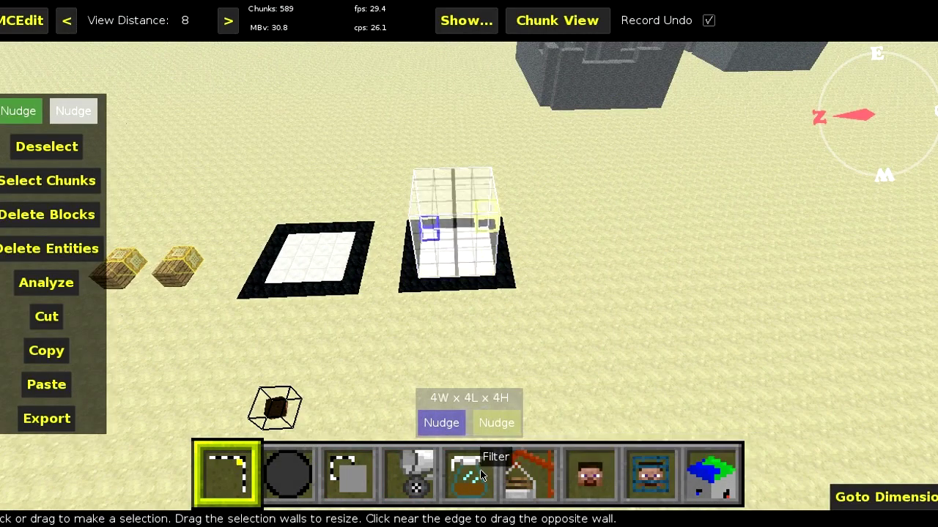
Apply the Triangulation filter to the 4 x 4 x 4 selection above the platform
left_click(481, 477)
left_click(181, 165)
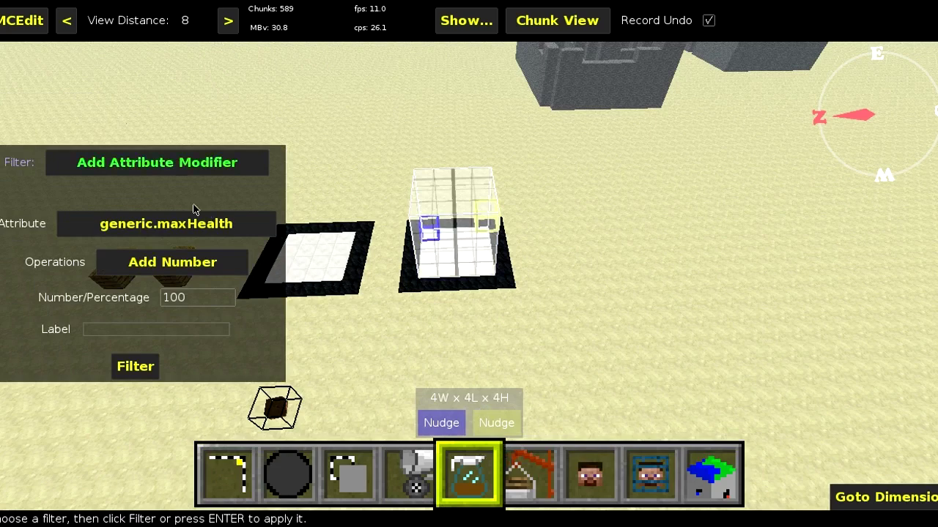
scroll(92, 411, "down", 6)
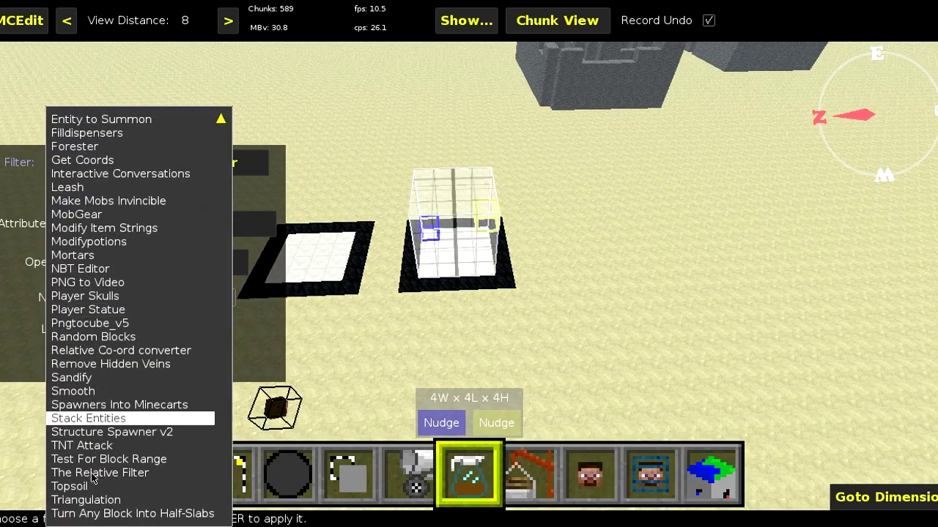
left_click(91, 501)
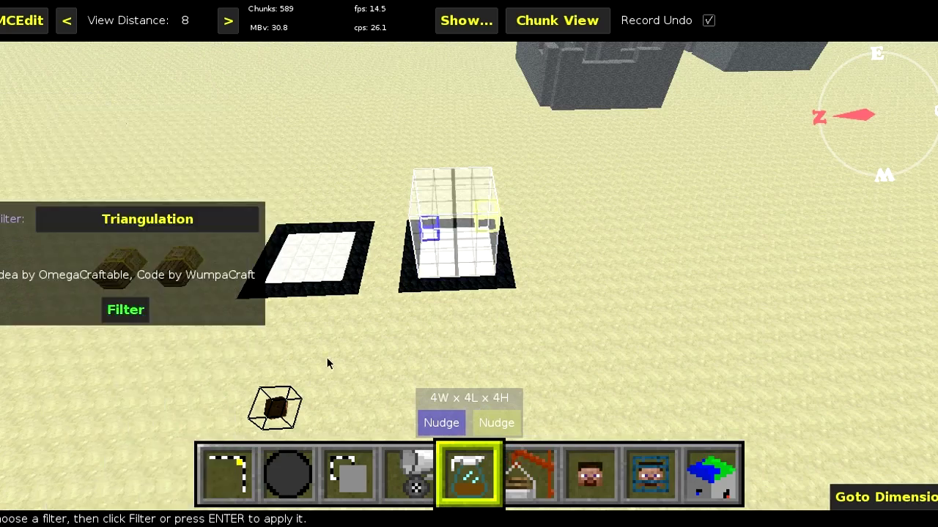
key("Return")
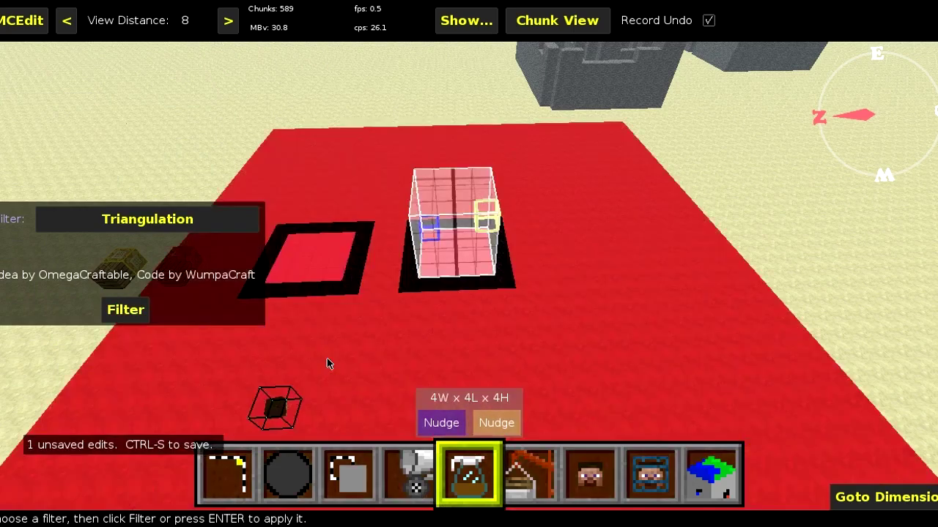
Import the redstone circuit schematic onto the sand beside the selected platform, clear the selection and save the world
left_click(233, 490)
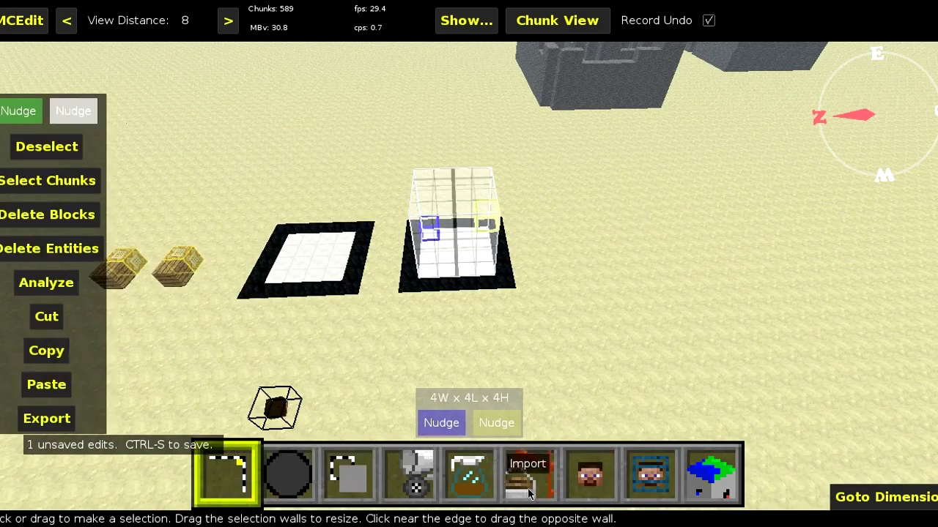
double_click(138, 136)
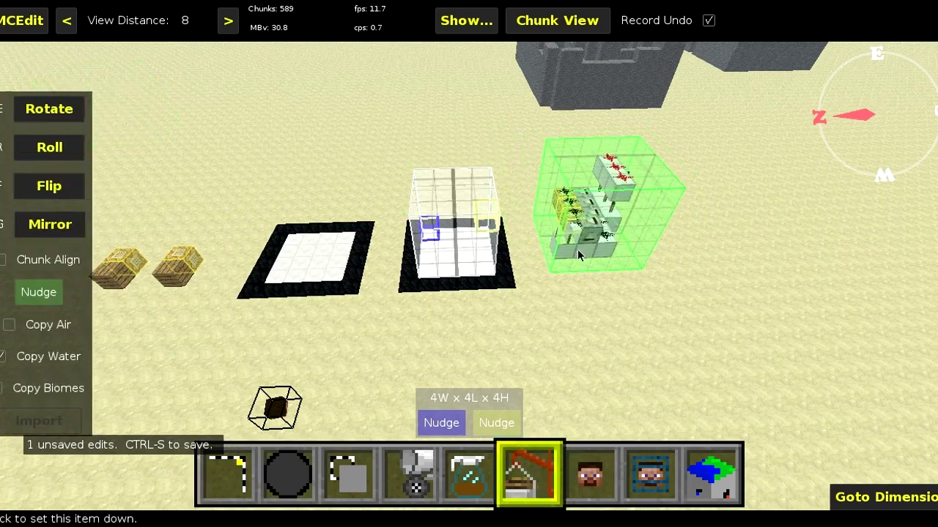
left_click(570, 252)
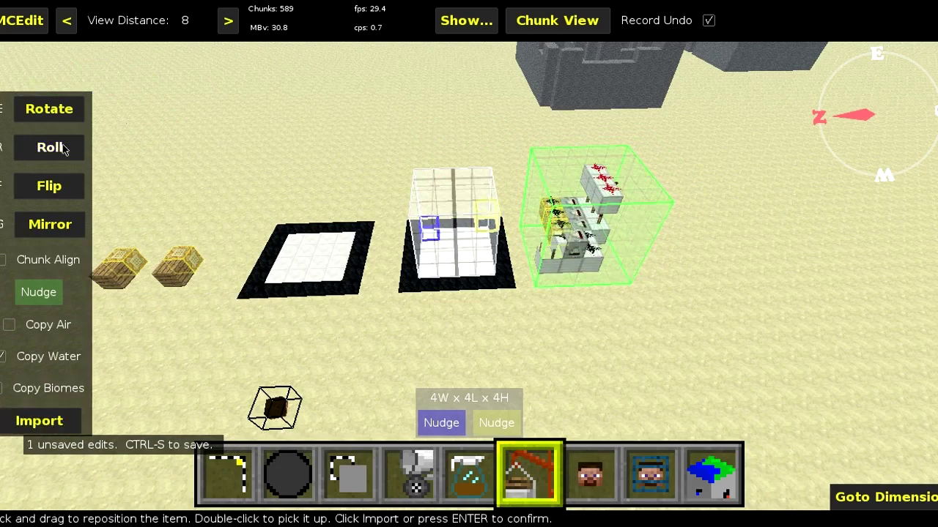
left_click(38, 421)
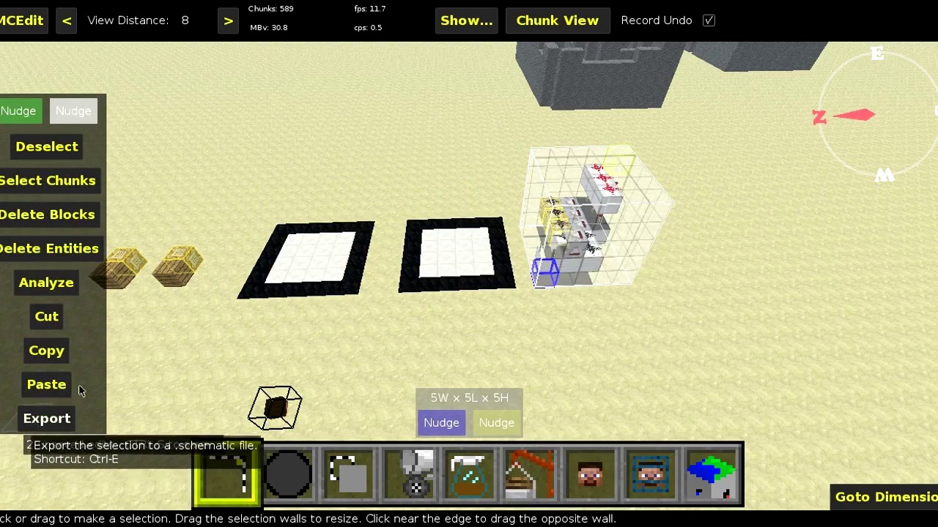
left_click(61, 148)
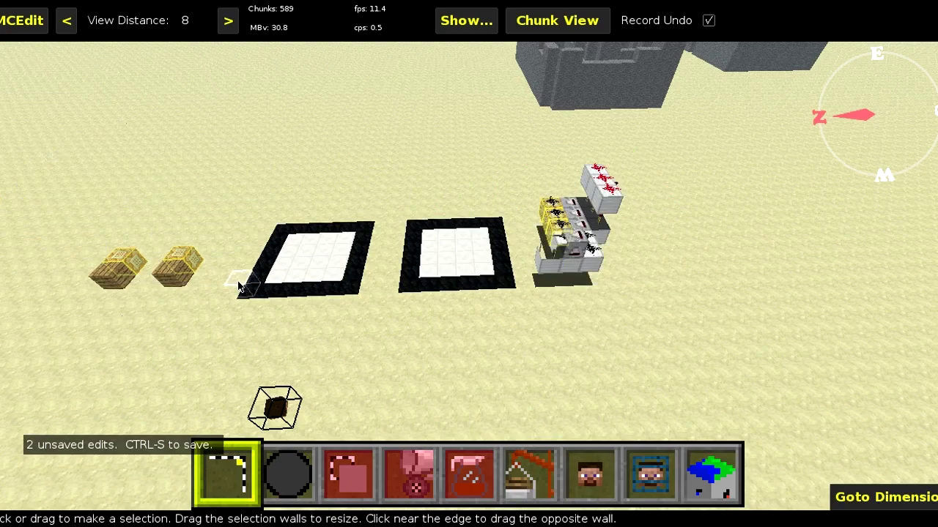
key("ctrl+s")
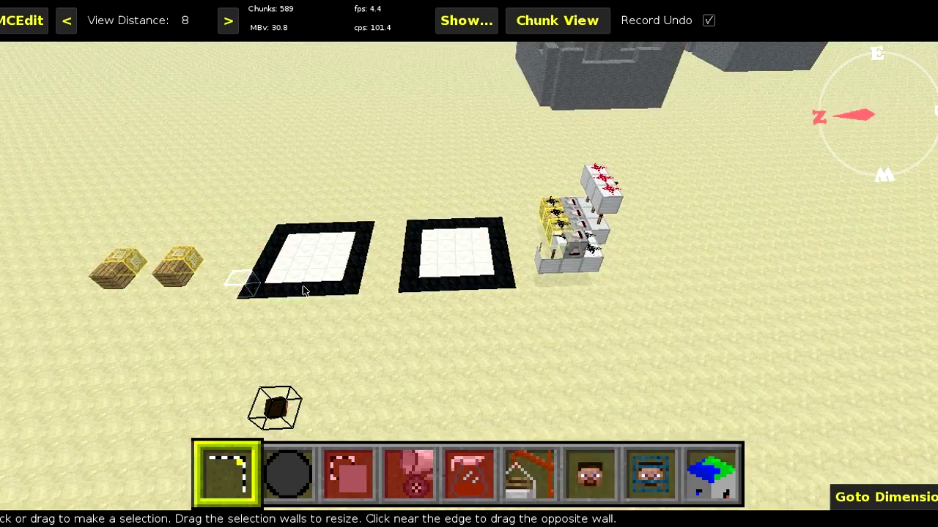
Choose the Test For Block Range filter for the 4 x 4 x 1 interior of the platform nearer the command blocks
left_click(466, 462)
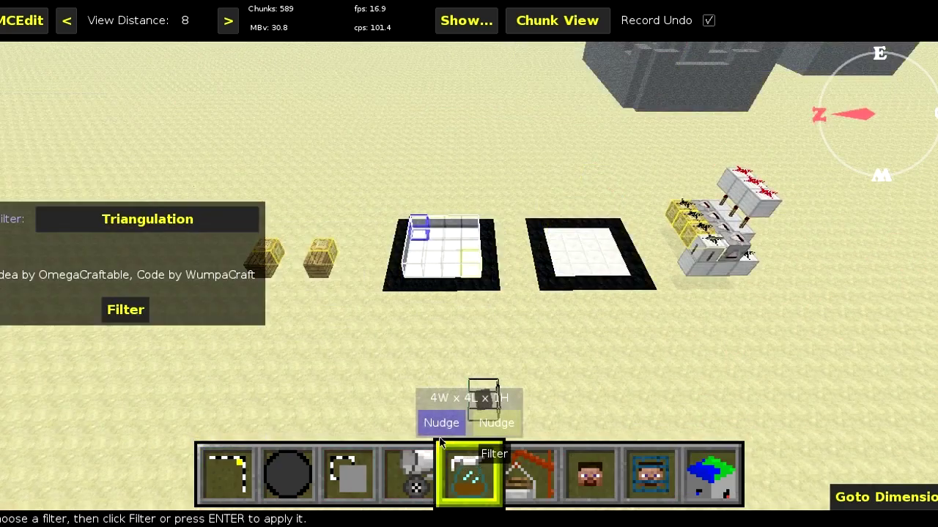
left_click(198, 224)
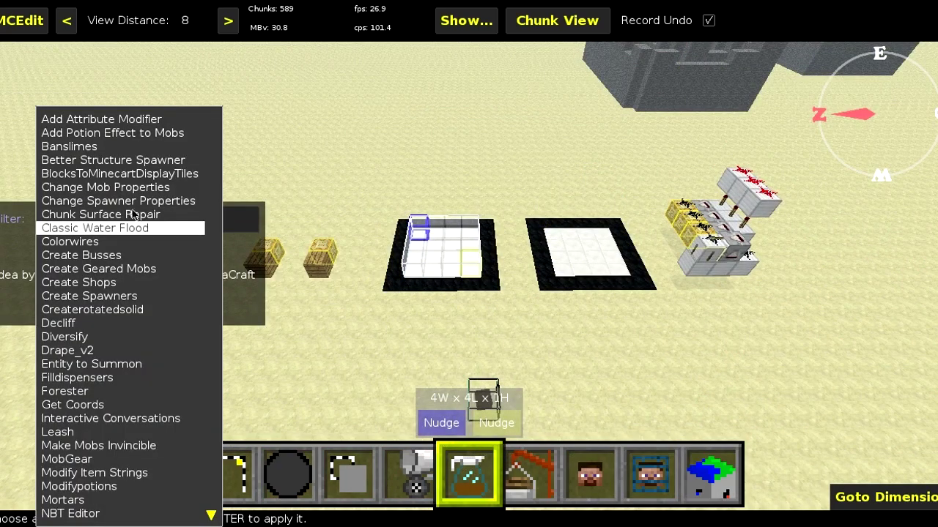
scroll(110, 330, "down", 6)
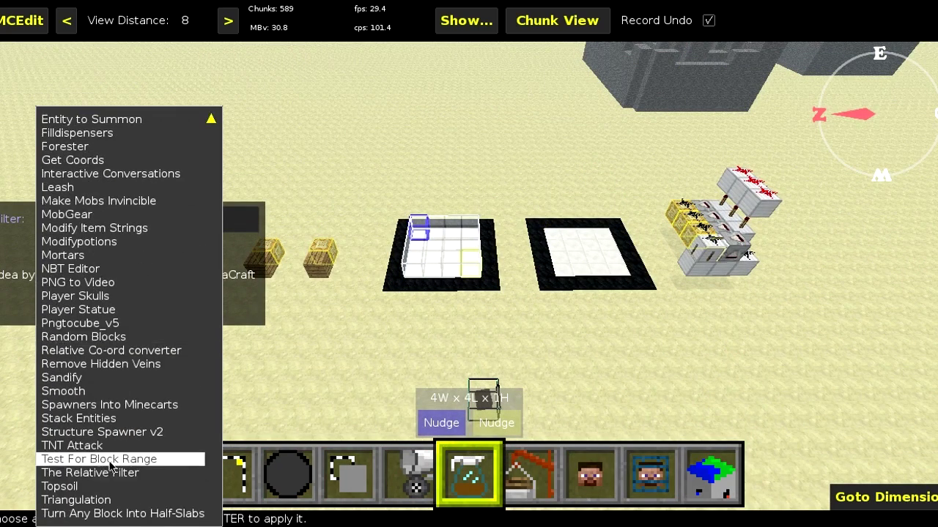
left_click(110, 462)
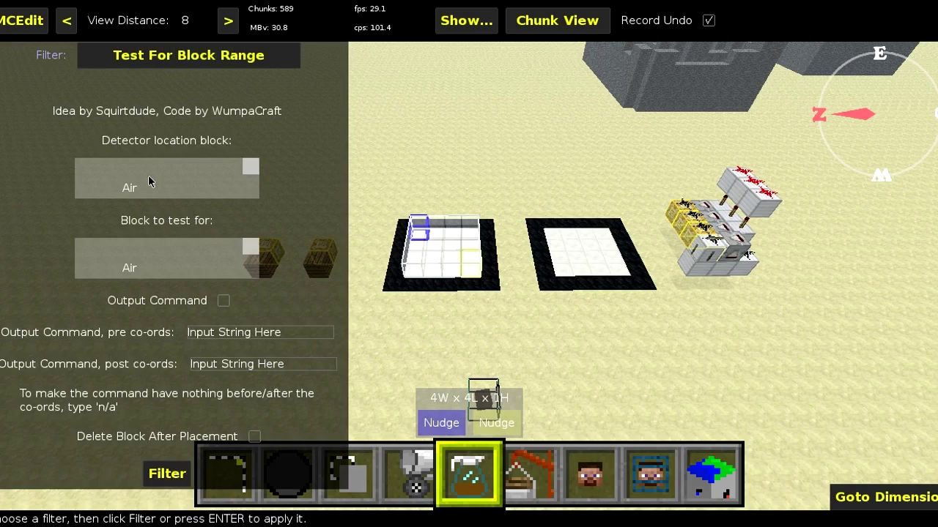
Keep Air as the detector location block and set the block to test for to White Wool (35:0)
left_click(149, 181)
left_click(469, 444)
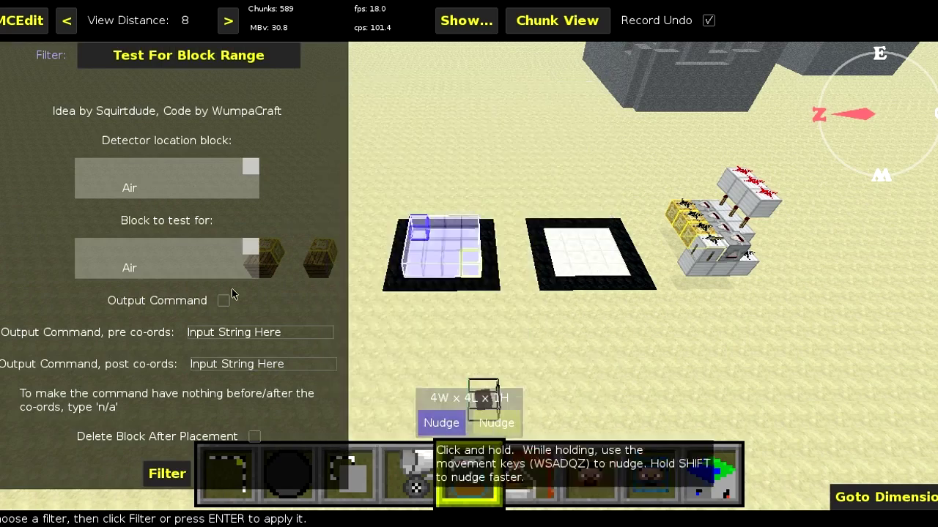
left_click(200, 256)
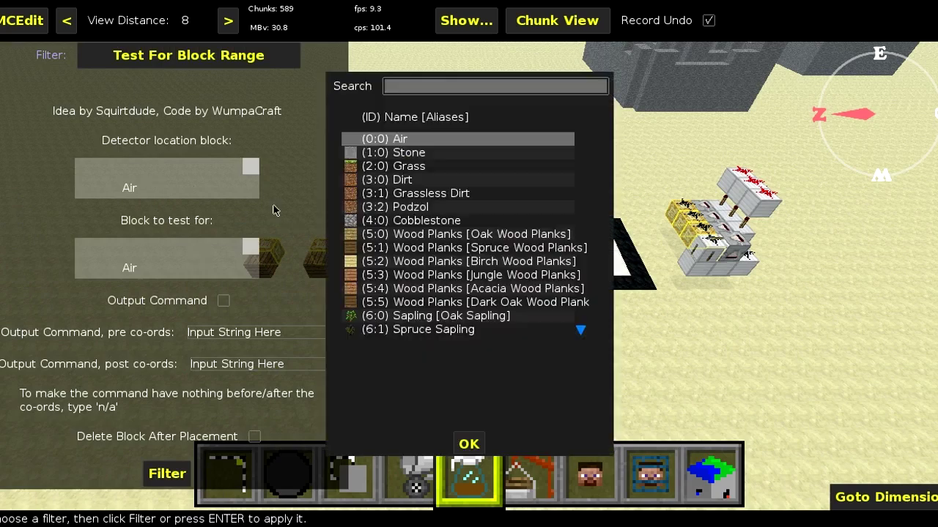
left_click(422, 89)
type("35")
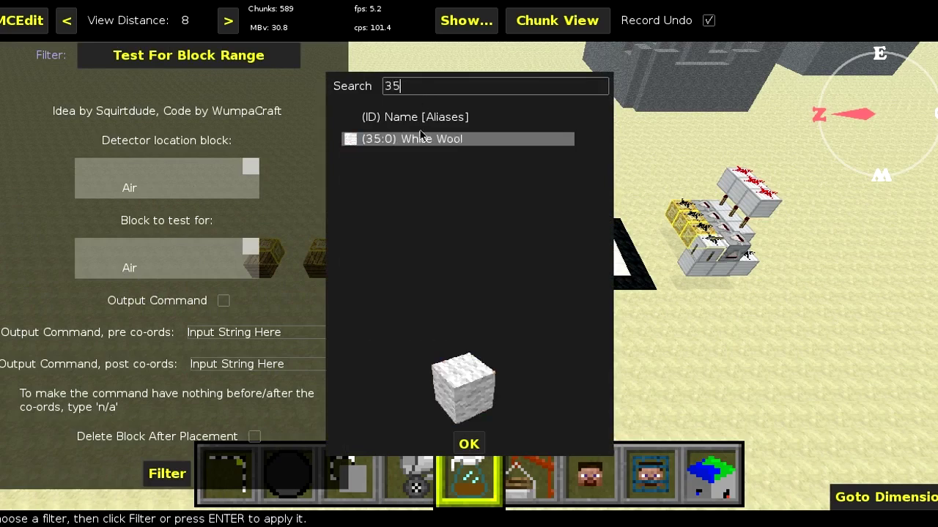
left_click(469, 444)
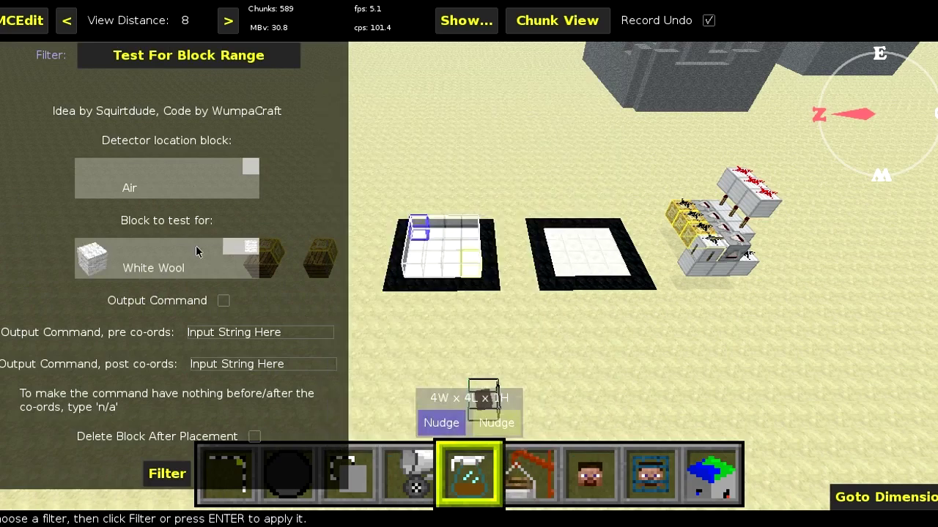
Enable Output Command and set the text before the co-ordinates to "/effect @a["
left_click(223, 304)
left_click(302, 332)
key("BackSpace")
key("BackSpace")
key("BackSpace")
key("BackSpace")
key("BackSpace")
key("BackSpace")
key("BackSpace")
key("BackSpace")
key("BackSpace")
key("BackSpace")
key("BackSpace")
key("BackSpace")
key("BackSpace")
key("BackSpace")
key("BackSpace")
key("BackSpace")
key("BackSpace")
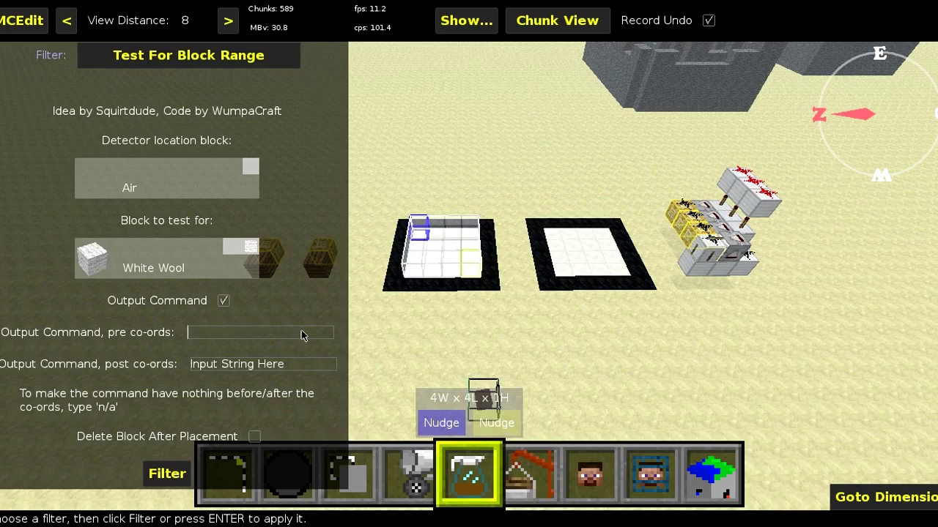
type("/effect @a")
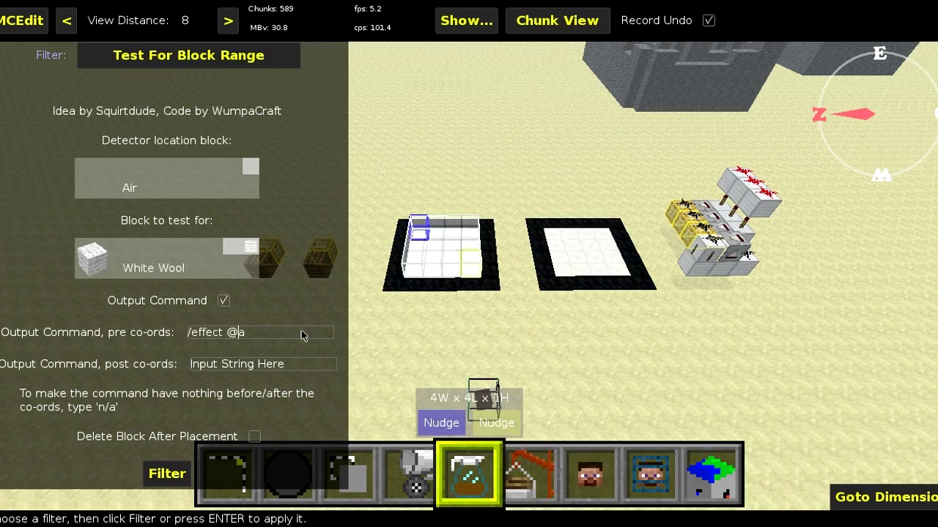
Set the output command text after the co-ordinates to ",3] 15 5"
left_click(297, 367)
key("BackSpace")
key("BackSpace")
key("BackSpace")
key("BackSpace")
key("BackSpace")
key("BackSpace")
key("BackSpace")
key("BackSpace")
key("BackSpace")
key("BackSpace")
key("BackSpace")
key("BackSpace")
key("BackSpace")
key("BackSpace")
key("BackSpace")
key("BackSpace")
key("BackSpace")
type(",r=")
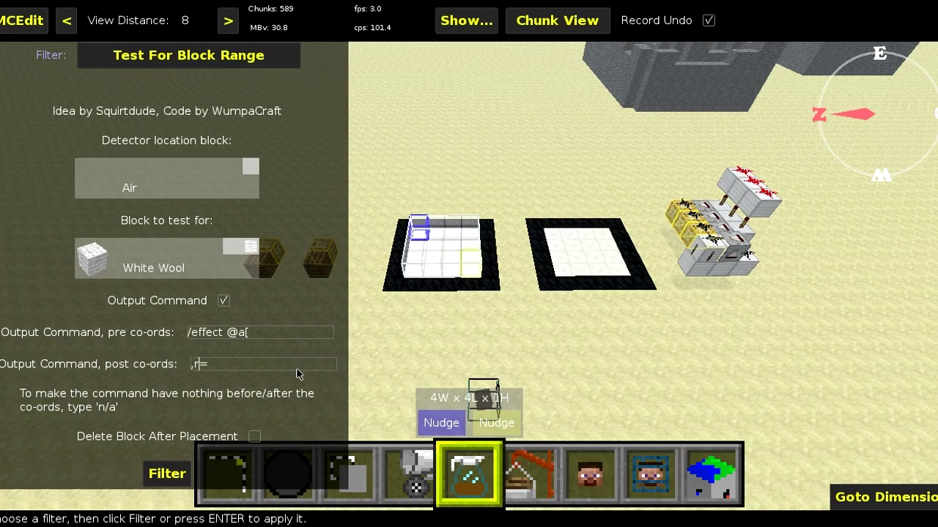
key("BackSpace")
key("BackSpace")
type("3]")
key("Right")
type("15")
type(" 3")
key("BackSpace")
type("5")
key("Left")
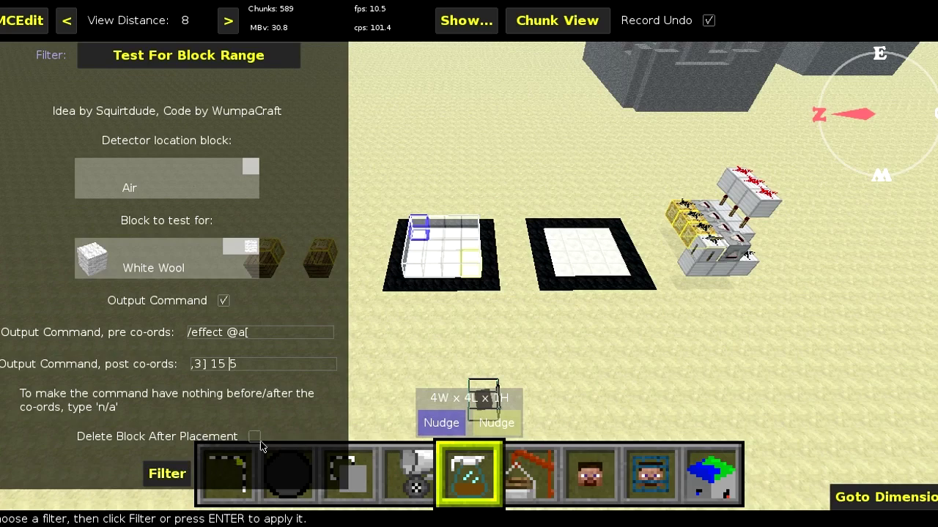
Enable Delete Block After Placement and apply the Test For Block Range filter to the selected platform interior
left_click(254, 437)
key("Return")
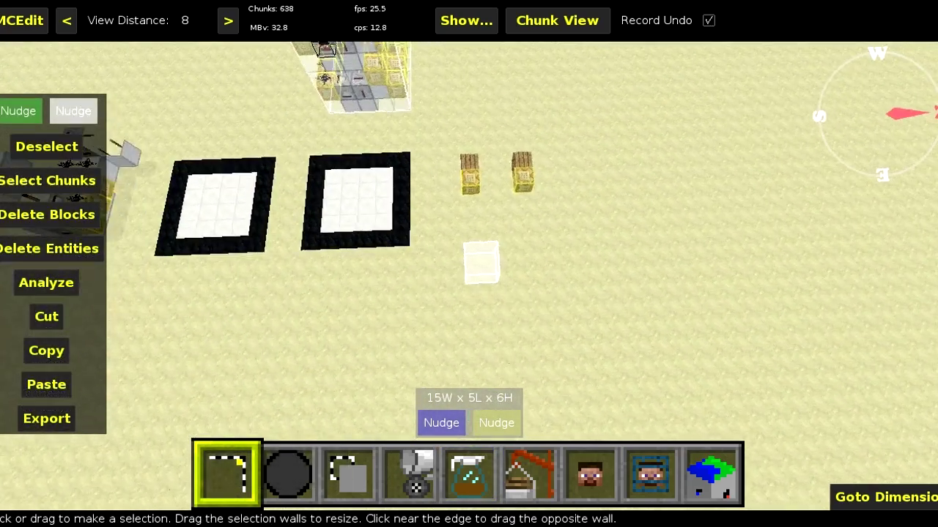
Select only the command block with the /setblock planks command, the one nearer the clay platforms
right_click(469, 264)
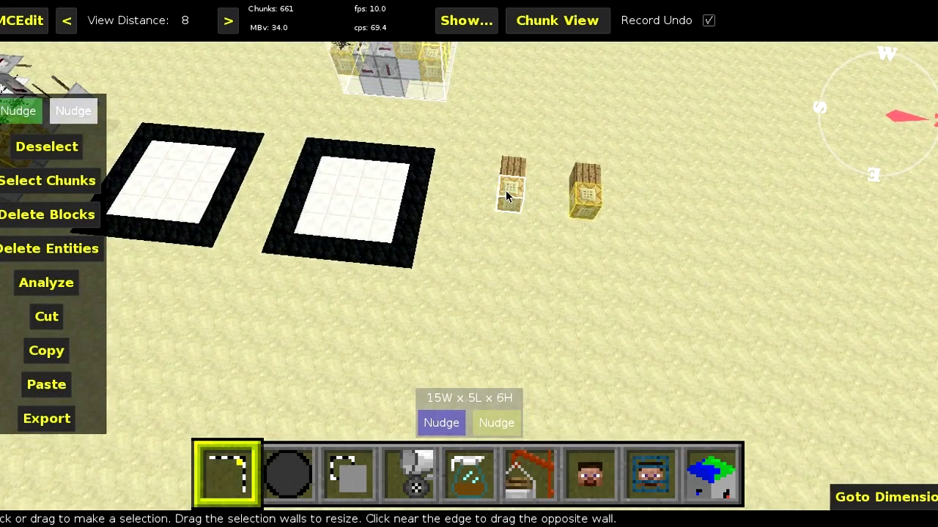
mouse_move(505, 190)
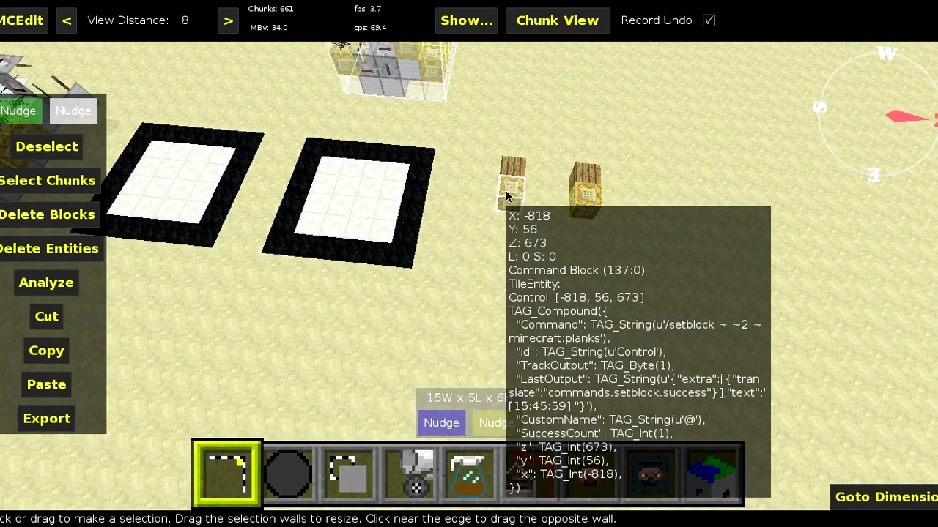
double_click(506, 194)
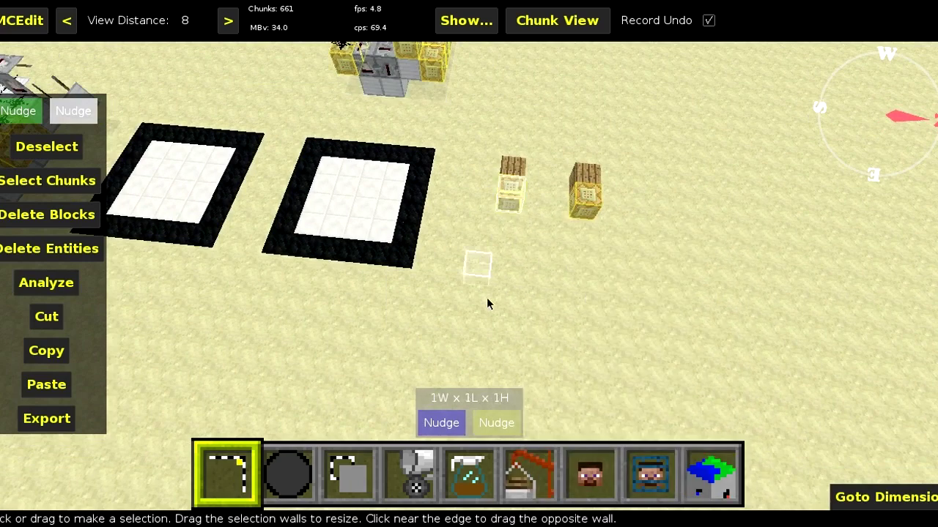
Apply The Relative Filter with the Relative to Normal setting to the selected command block
left_click(482, 478)
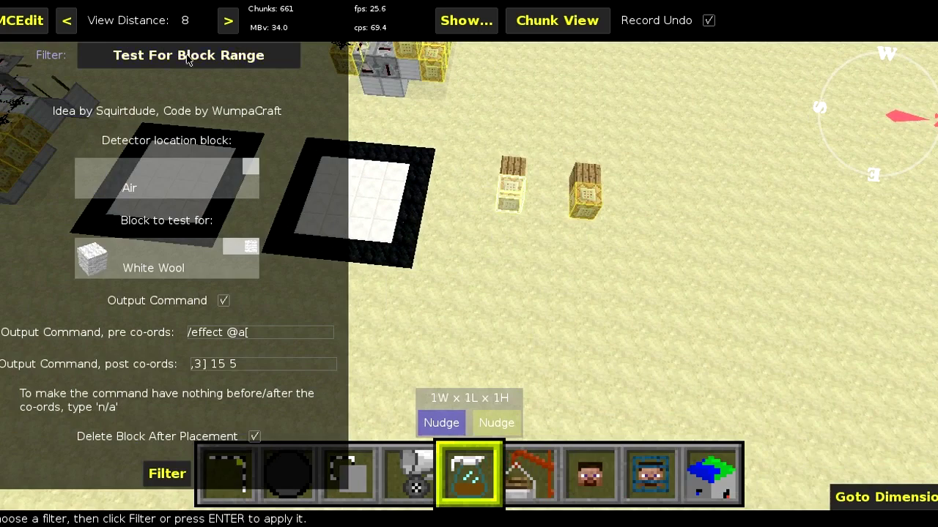
left_click(190, 59)
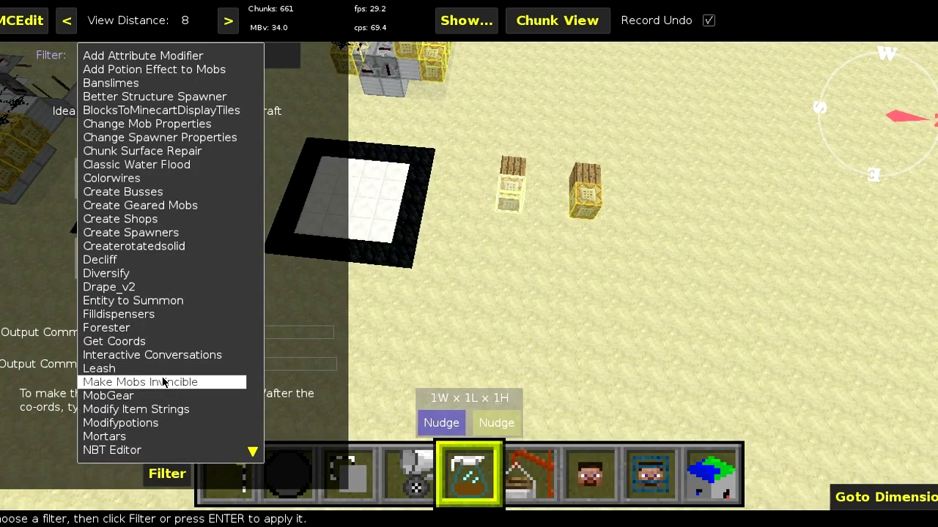
scroll(165, 383, "down", 6)
left_click(141, 410)
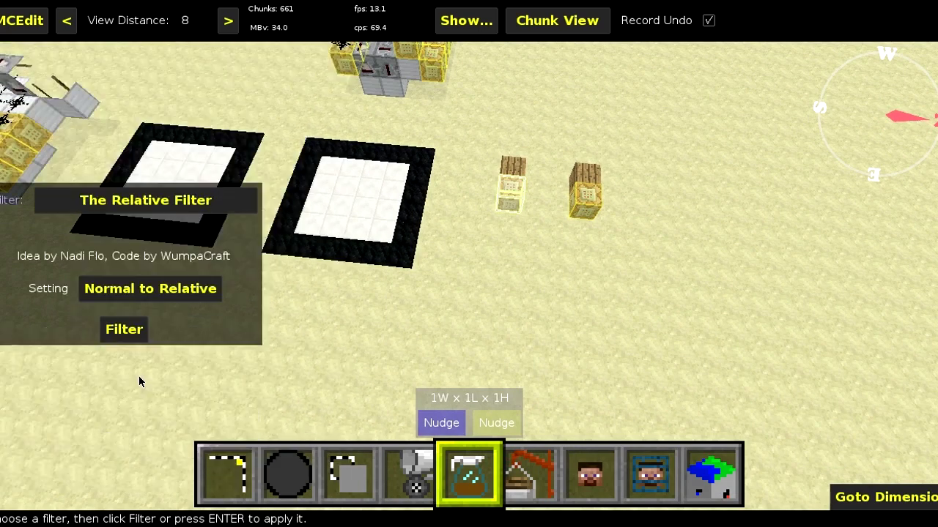
left_click(184, 293)
left_click(151, 305)
left_click(141, 328)
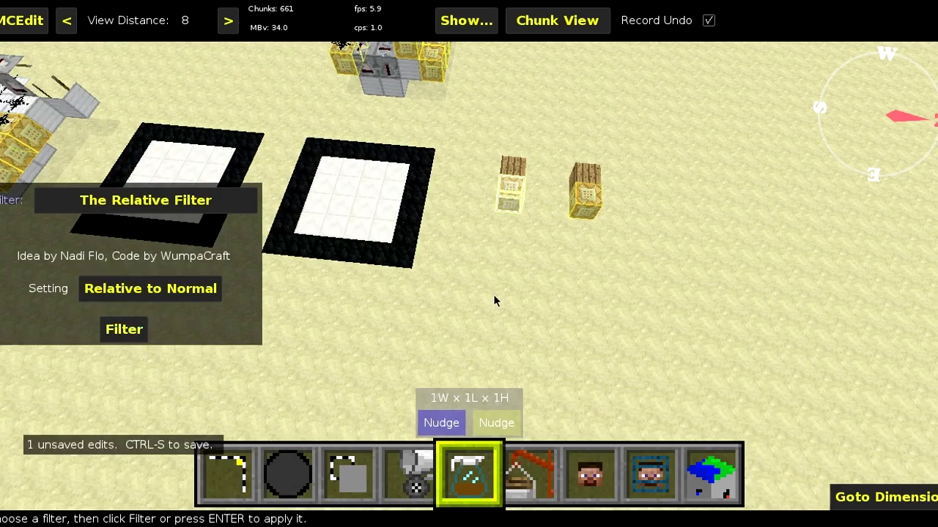
left_click(219, 448)
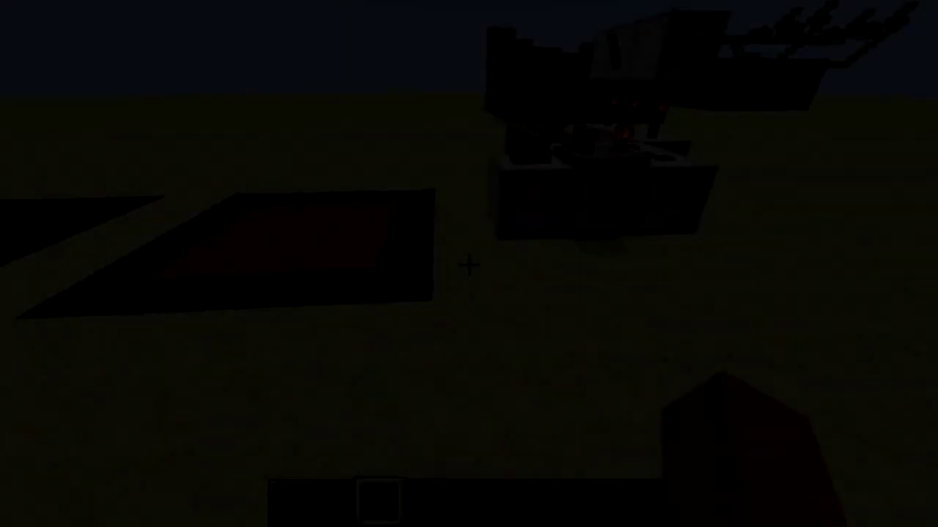
Switch to Minecraft and toggle the lever on the small redstone circuit beside the orange clay platform
key("w")
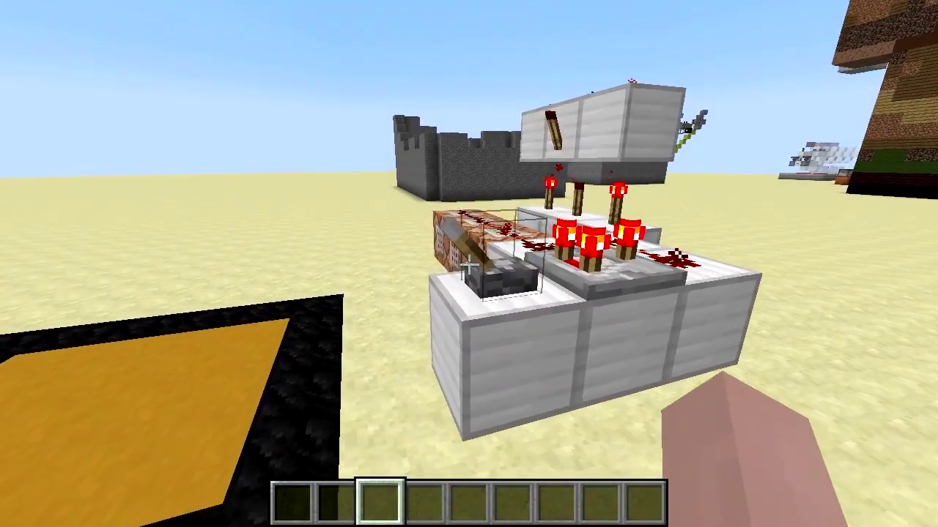
right_click(468, 264)
key("s")
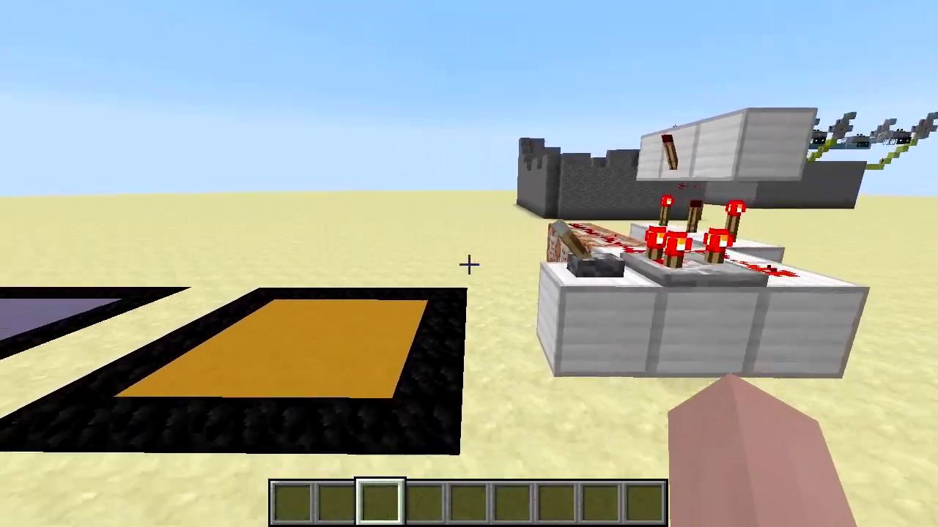
Examine the hopper clock and command block rows near the purple platform and the three-command-block circuit near the orange one
key("w")
key("space")
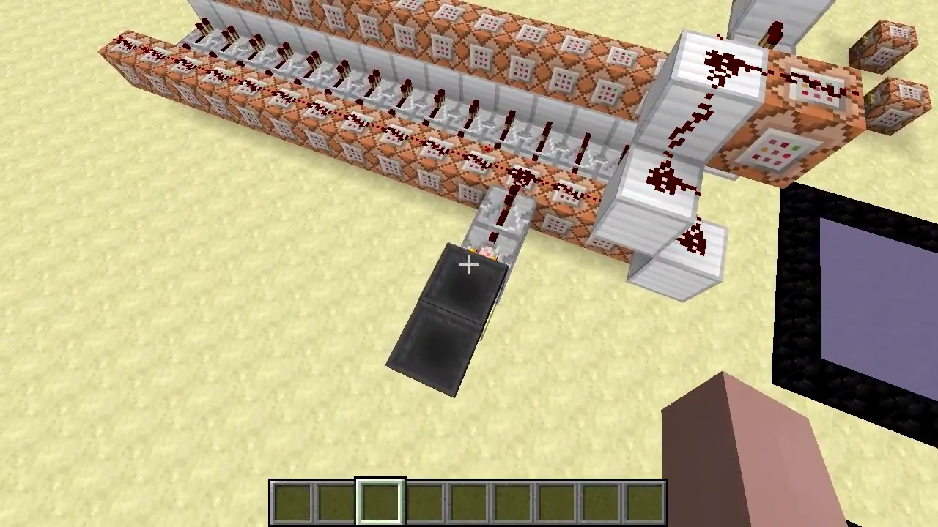
key("w")
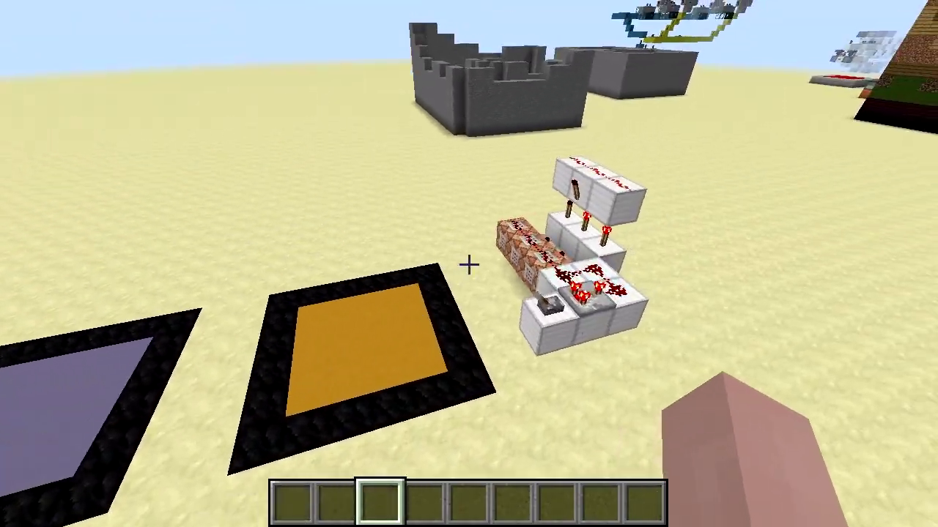
key("shift")
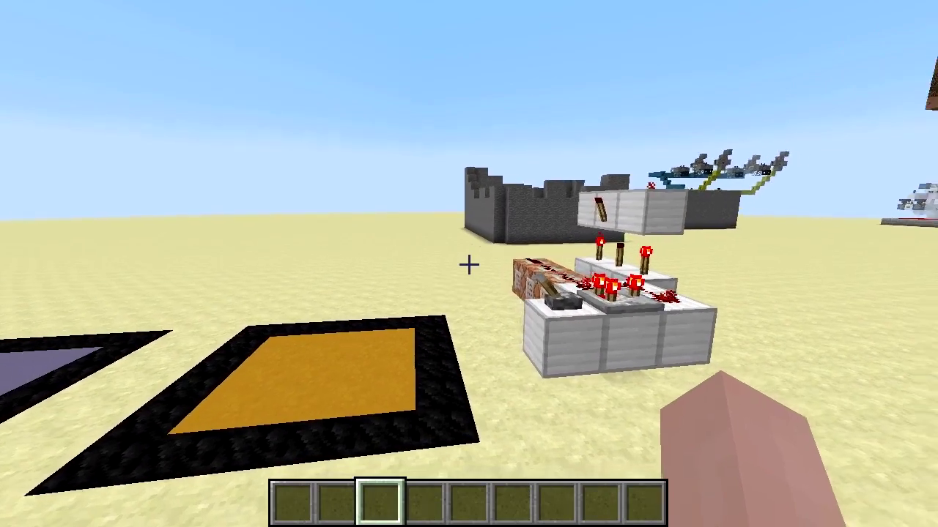
key("a")
key("shift")
key("w")
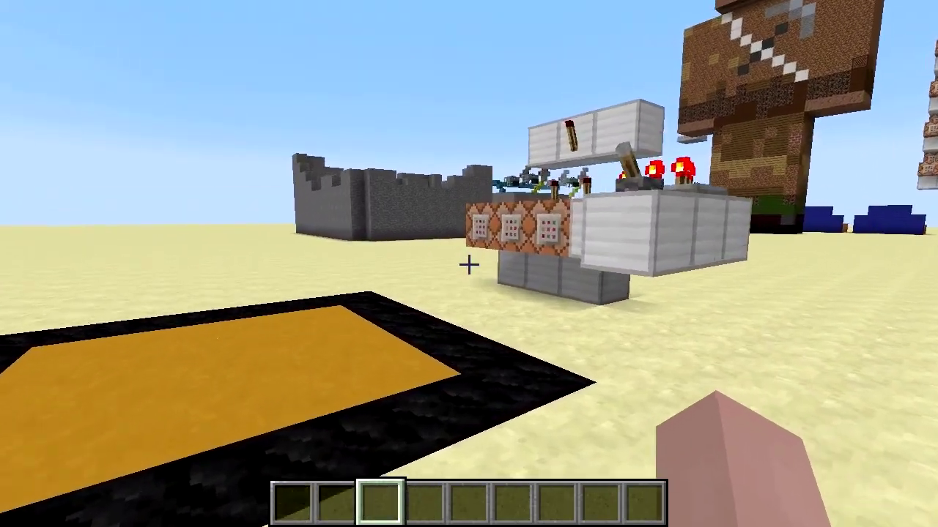
key("a")
key("a")
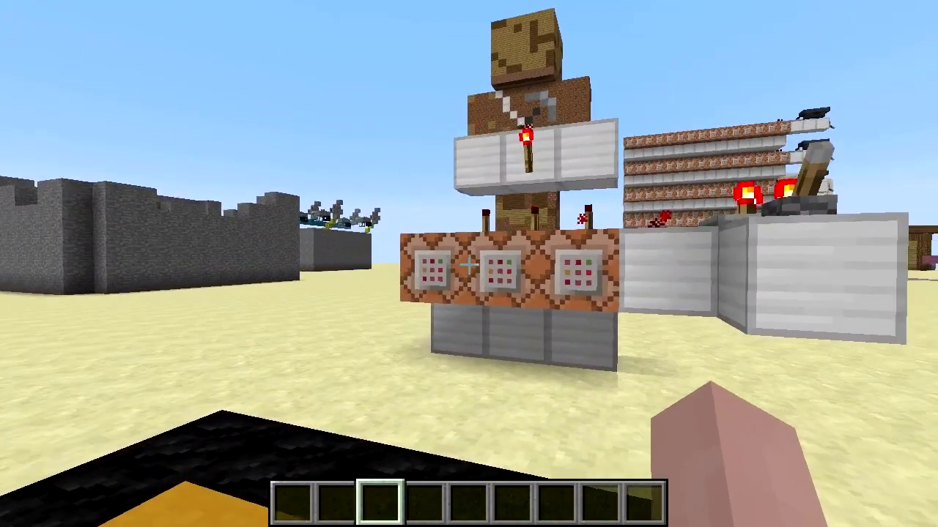
key("d")
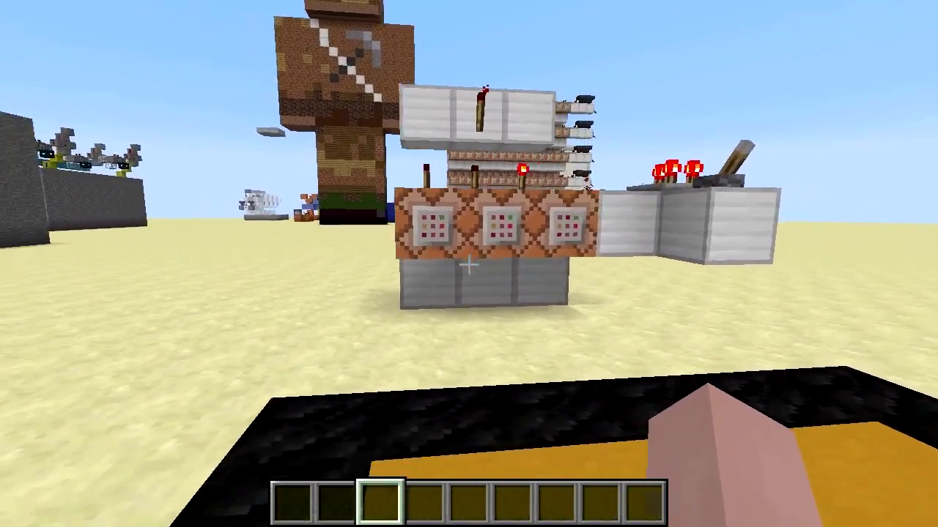
key("space")
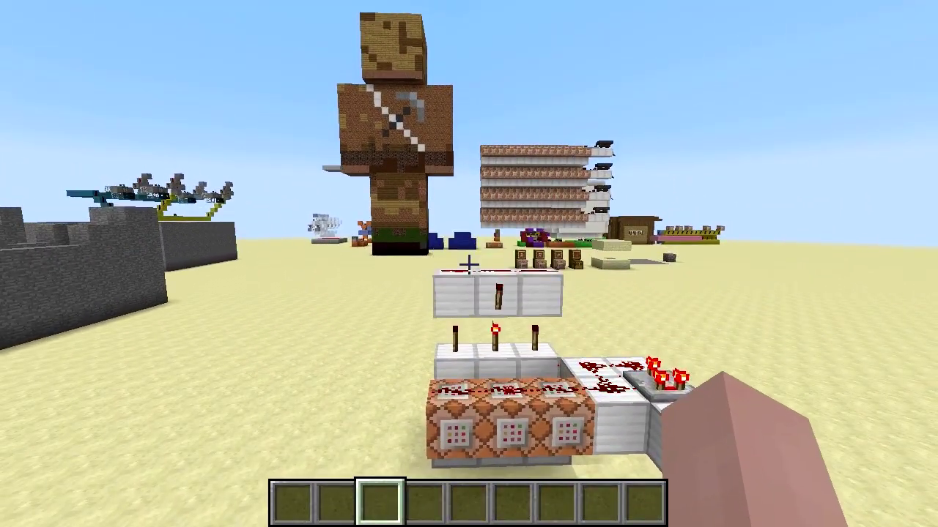
Return to the small circuit beside the orange platform and toggle its lever again
key("d")
key("w")
right_click(469, 265)
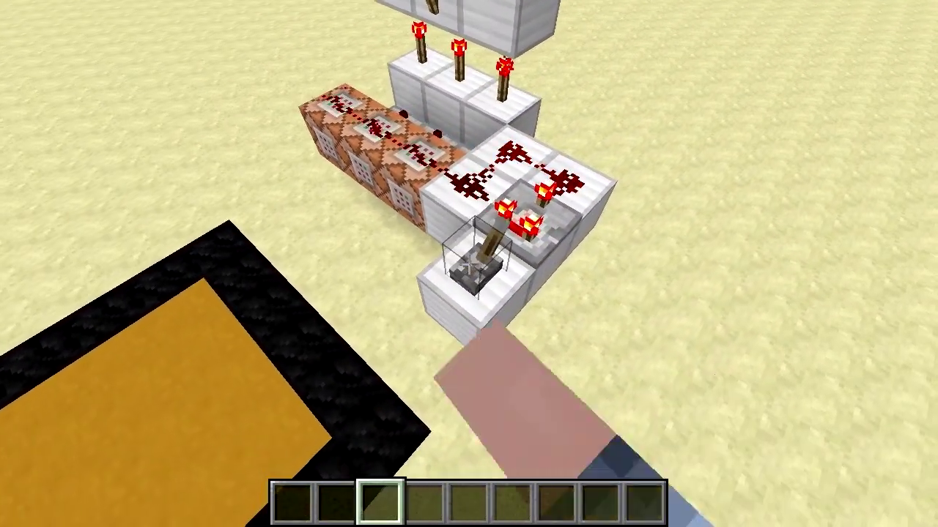
Put a white Wool block from the Building Blocks into the first hotbar slot
key("w")
key("shift")
key("e")
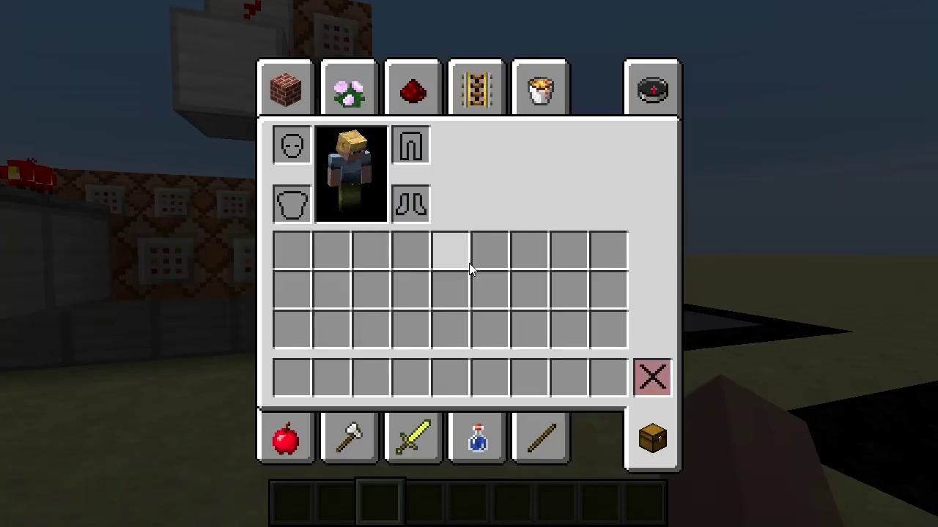
left_click(290, 74)
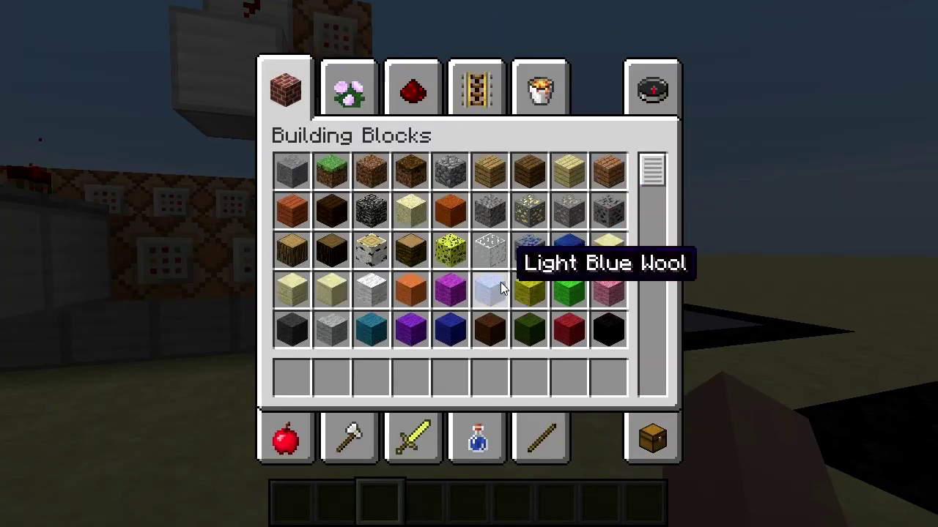
left_click(298, 378)
key("e")
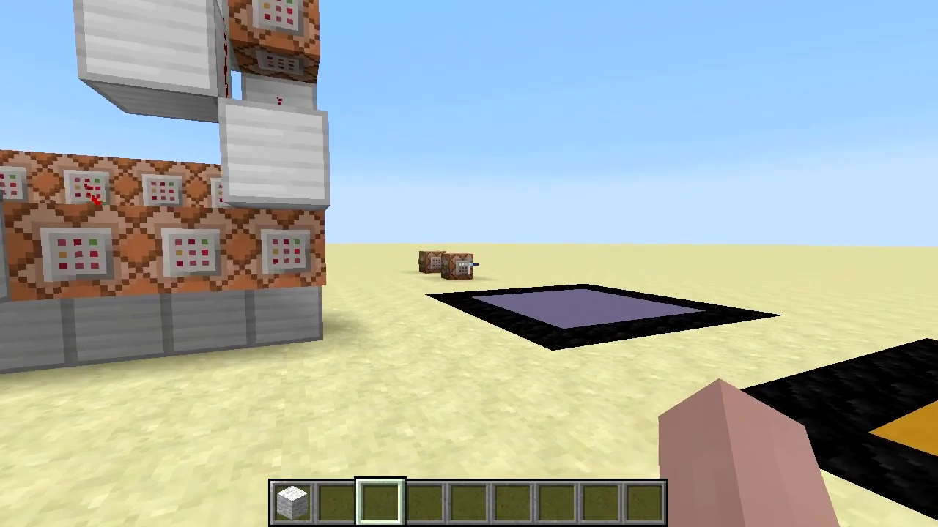
Go to the purple clay platform with the Wool in hand and place a white Wool block on it
key("w")
key("1")
key("w")
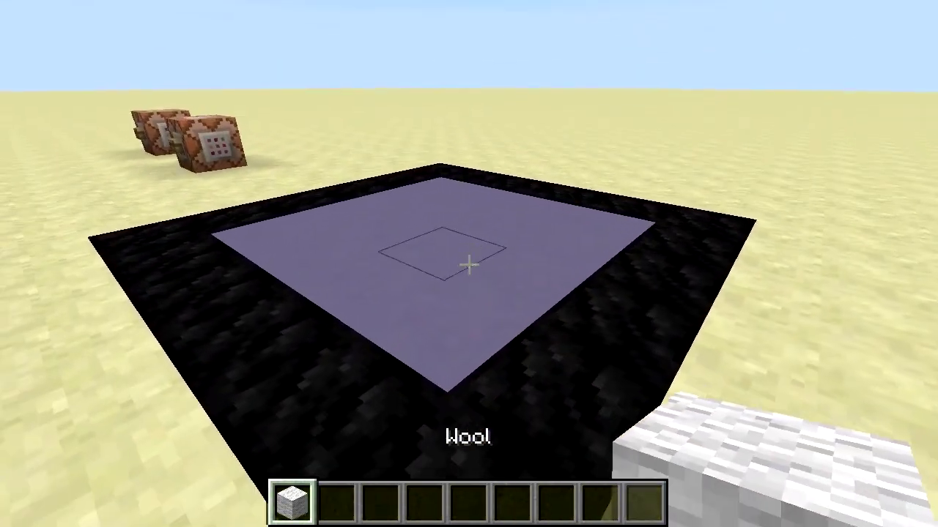
left_click(469, 264)
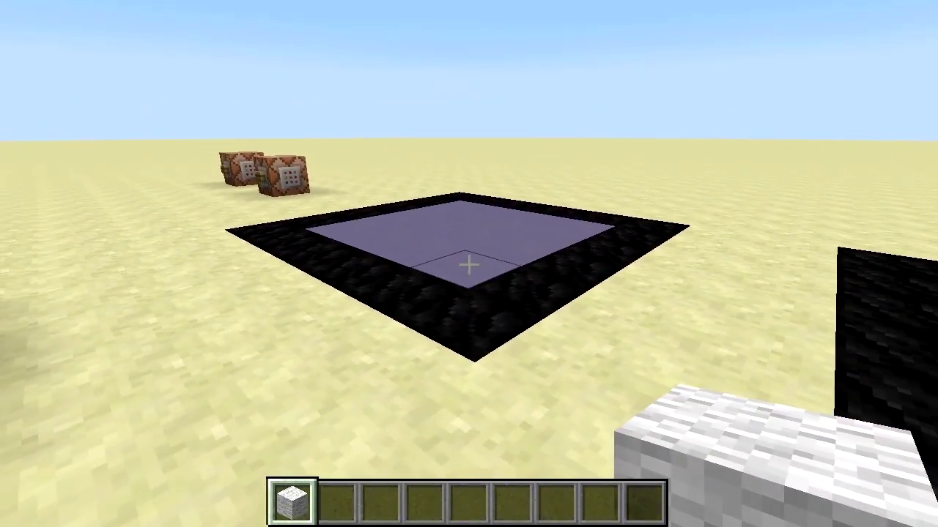
key("w")
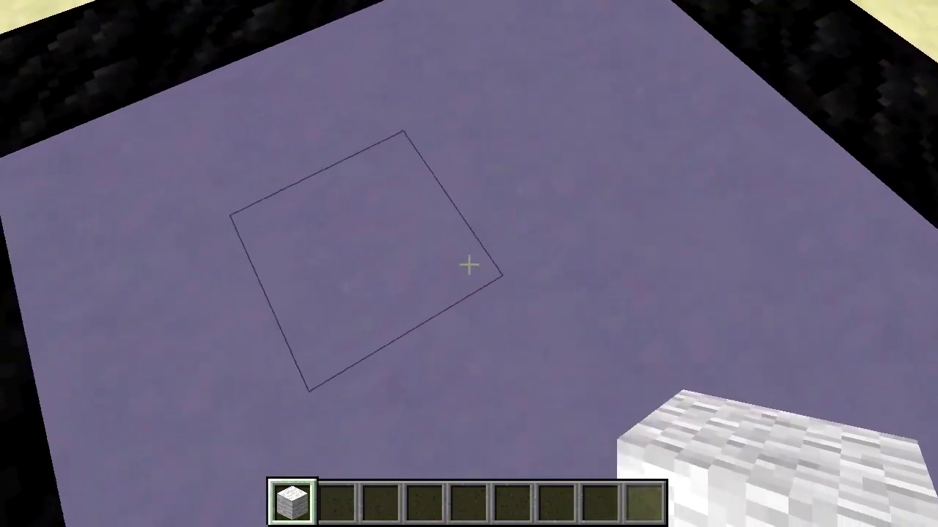
right_click(469, 264)
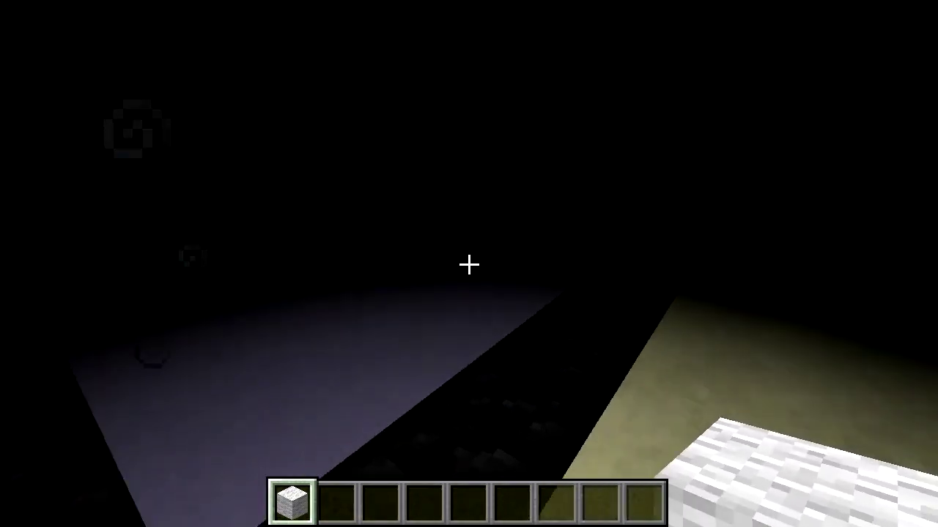
Place white Wool on the purple clay platform once more to test the detection again
key("w")
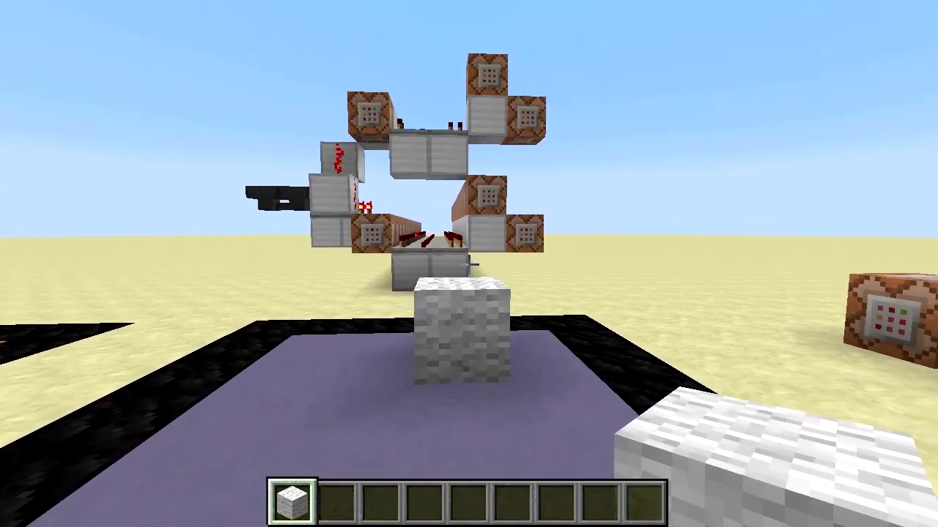
key("s")
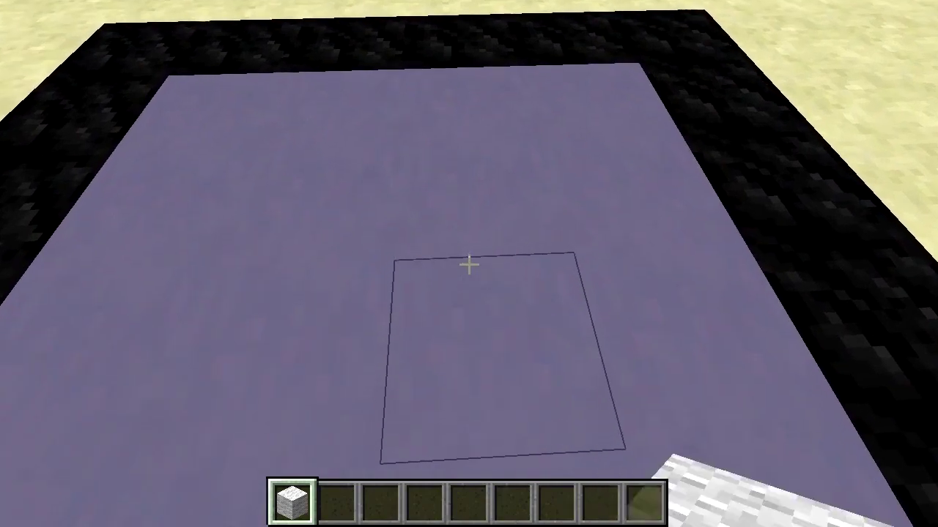
right_click(469, 264)
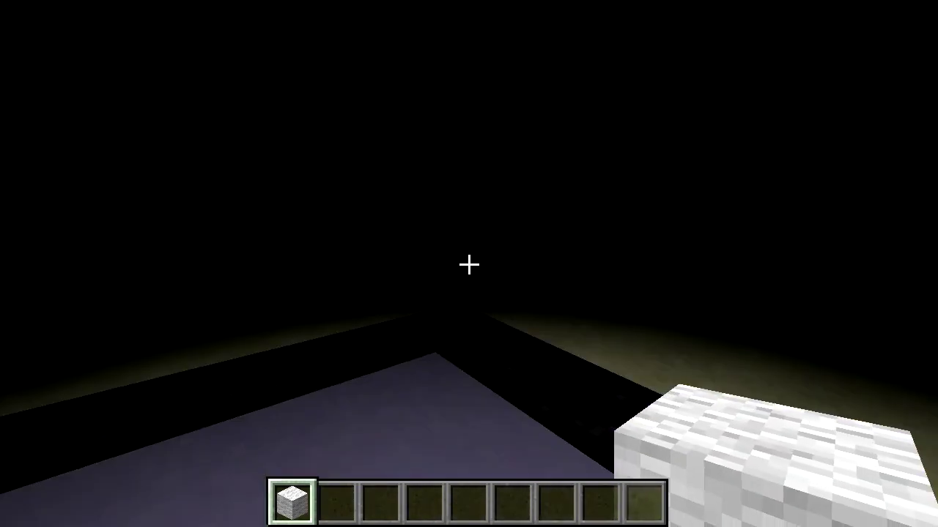
Inspect the /setblock planks command and the /summon Fireball command in the two button-operated command blocks
key("w")
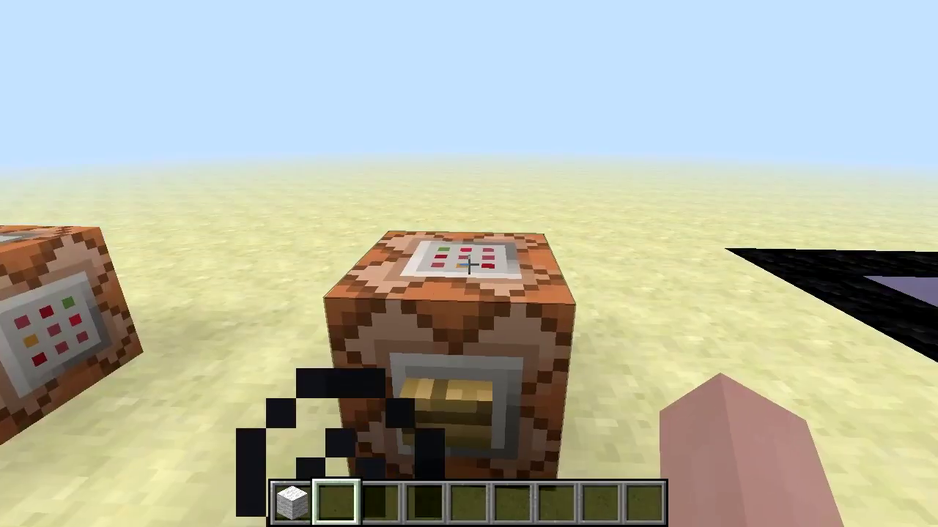
right_click(469, 264)
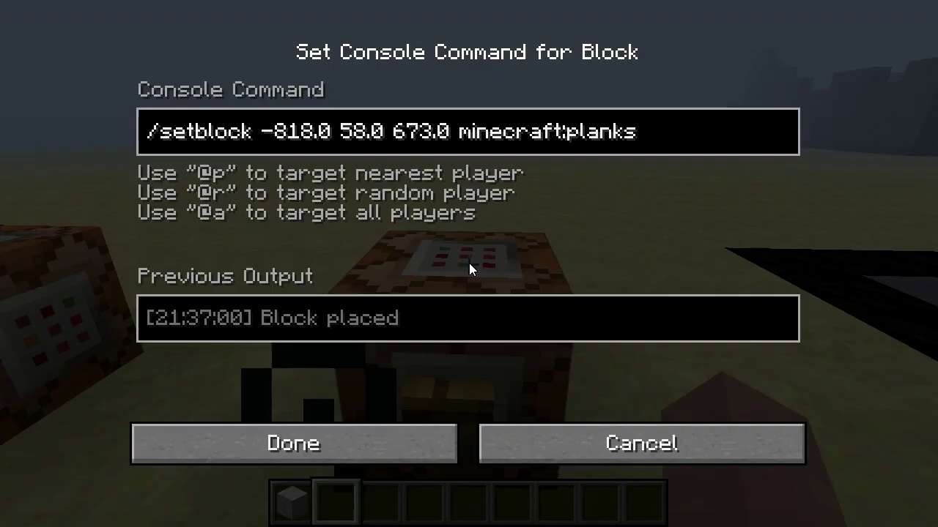
left_click(370, 436)
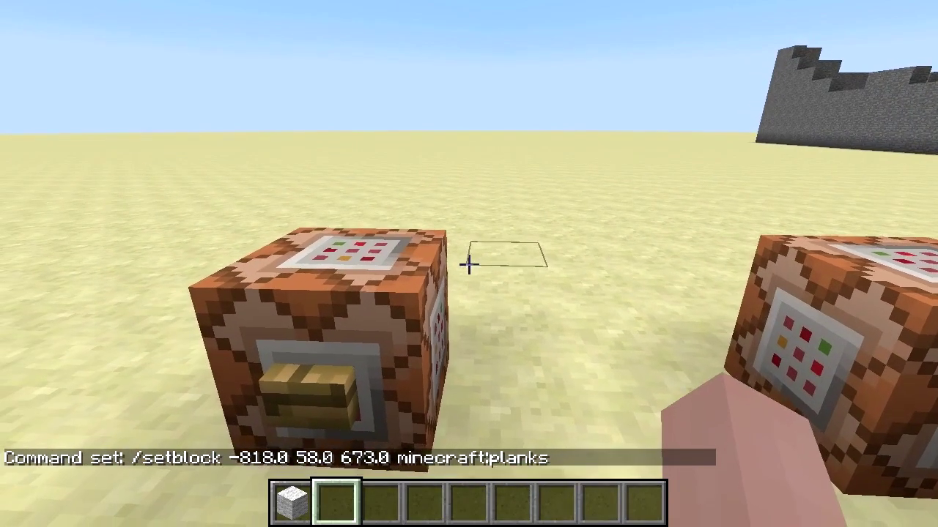
right_click(469, 264)
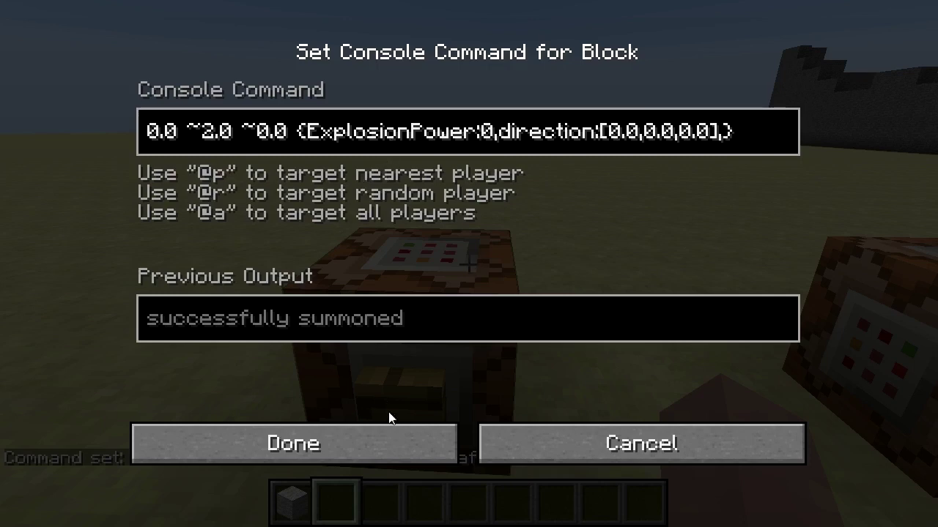
left_click(400, 452)
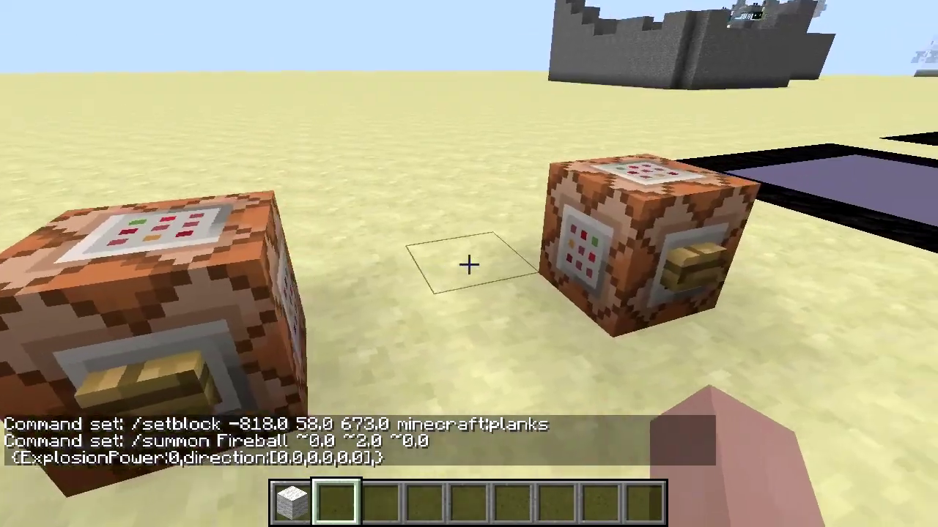
Trigger the command block that places planks two blocks above itself
key("d")
right_click(469, 264)
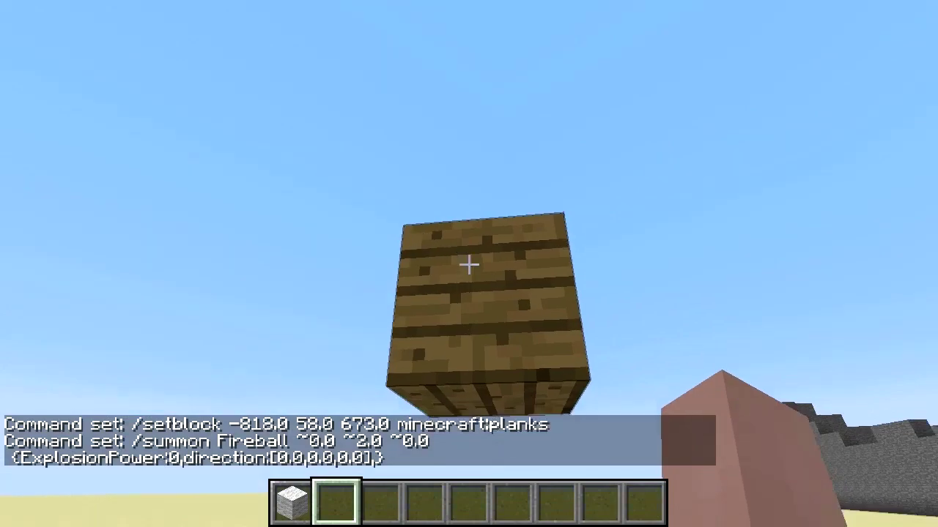